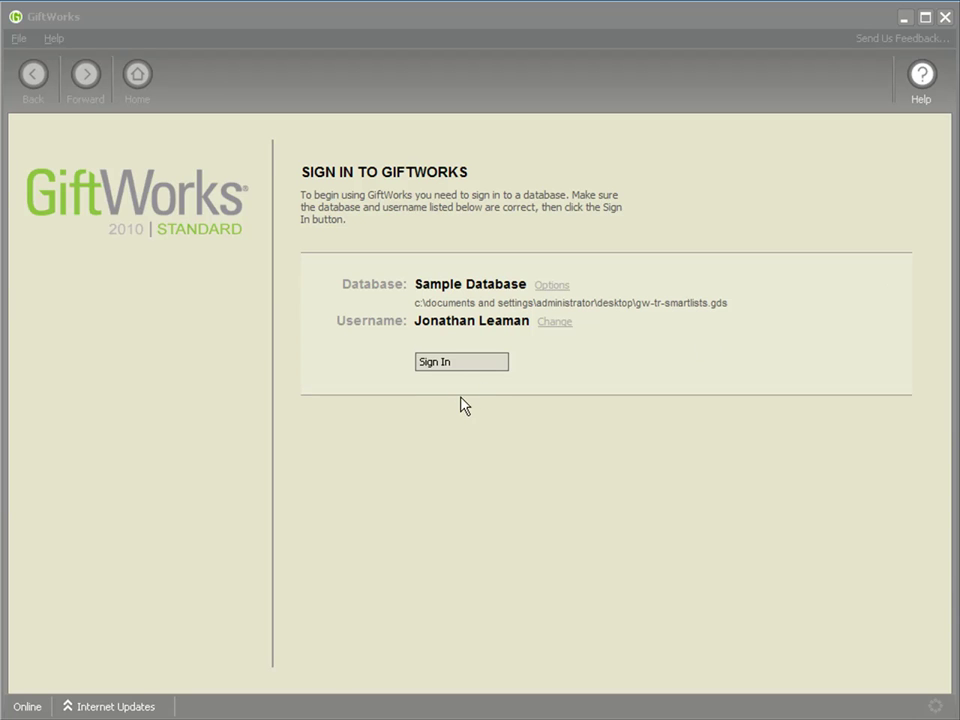
Sign in to the GiftWorks Sample Database
{"action": "left_click", "coordinate": [445, 365]}
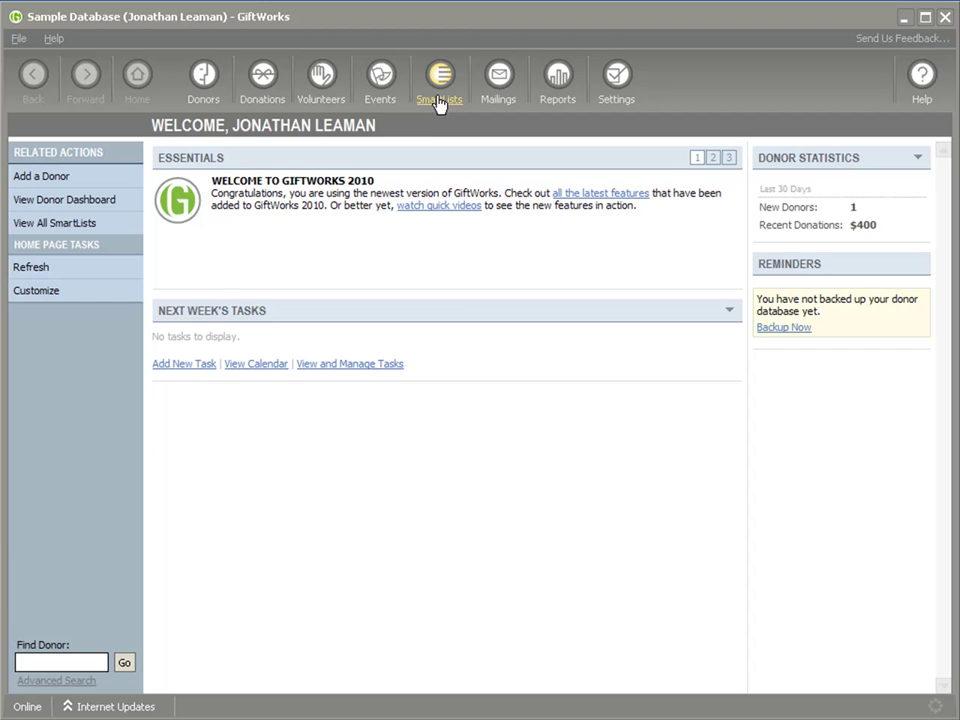
Go to the SmartLists area from the toolbar
{"action": "left_click", "coordinate": [439, 100]}
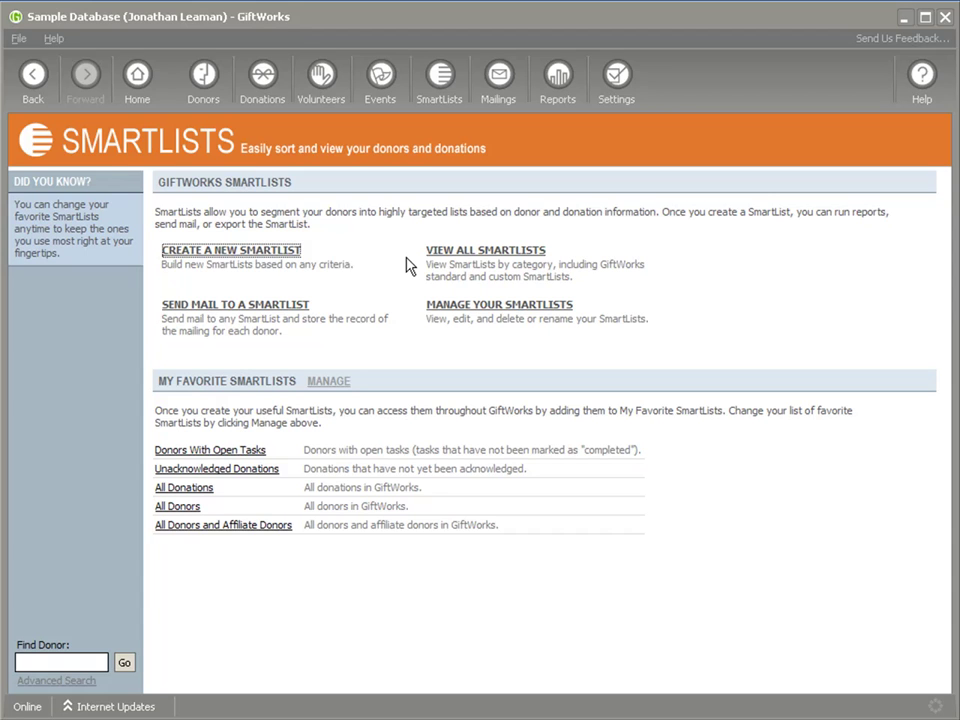
List all SmartLists and preview All Donations and Overdue Pledges, returning after each
{"action": "left_click", "coordinate": [456, 251]}
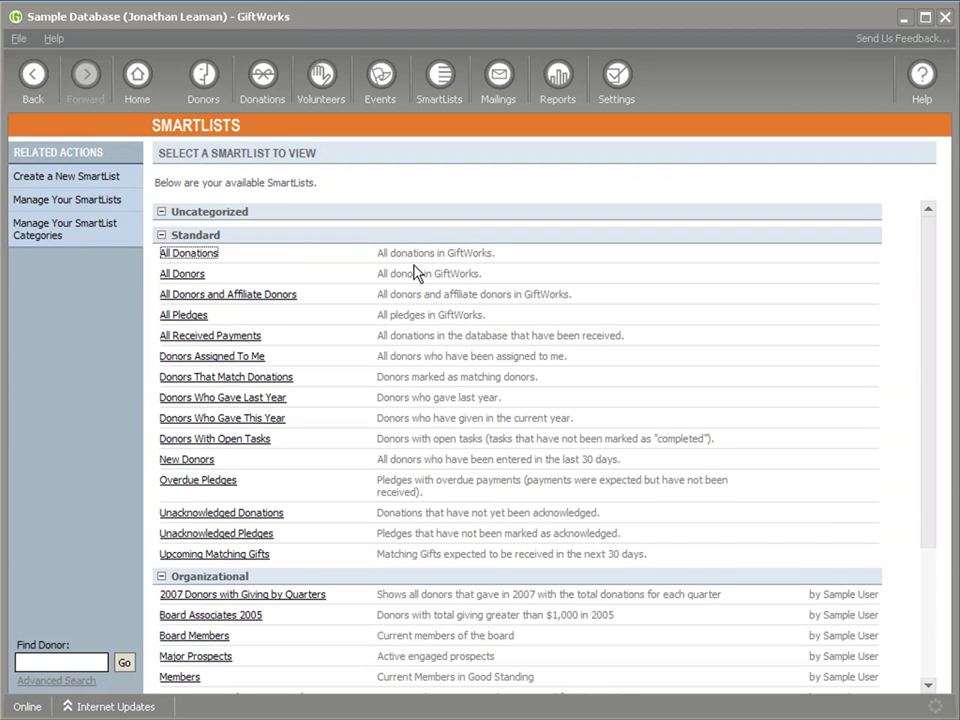
{"action": "left_click", "coordinate": [189, 254]}
{"action": "left_click", "coordinate": [33, 74]}
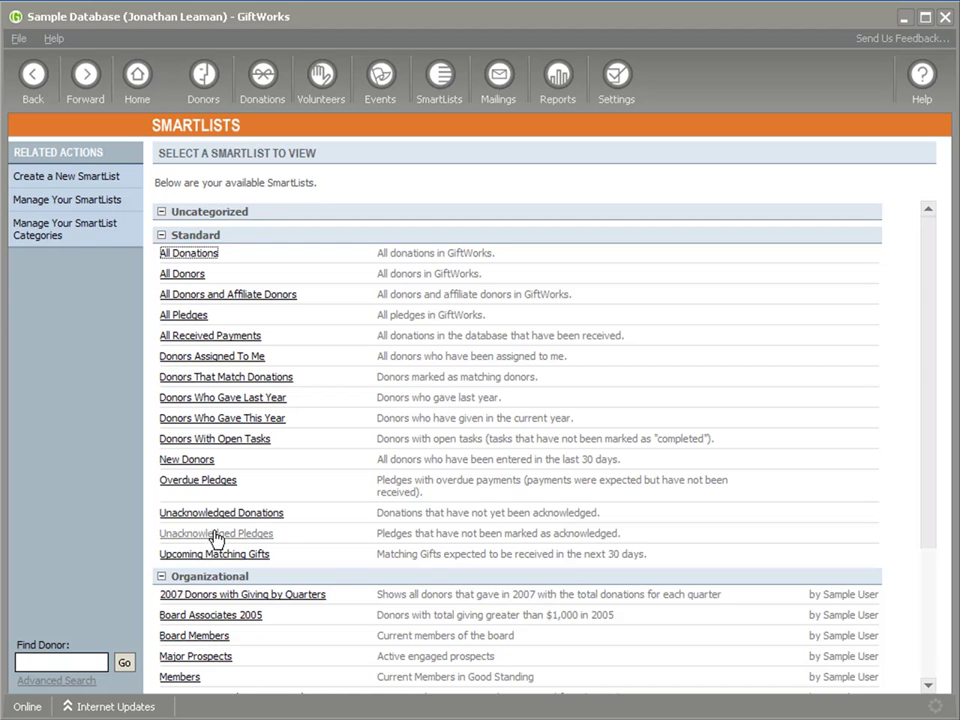
{"action": "left_click", "coordinate": [206, 482]}
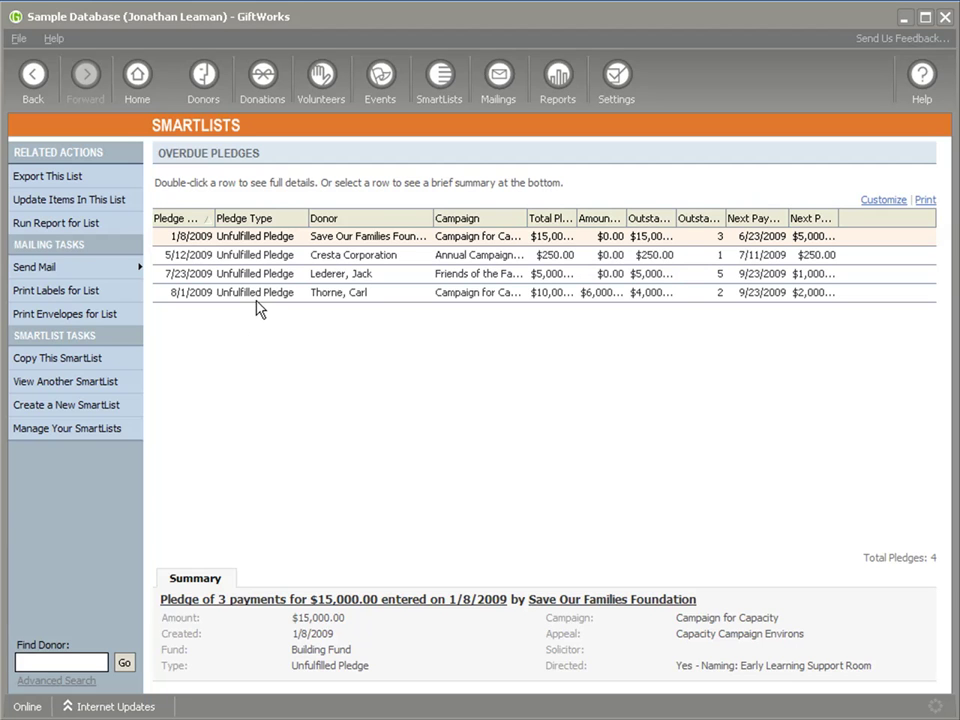
{"action": "left_click", "coordinate": [24, 68]}
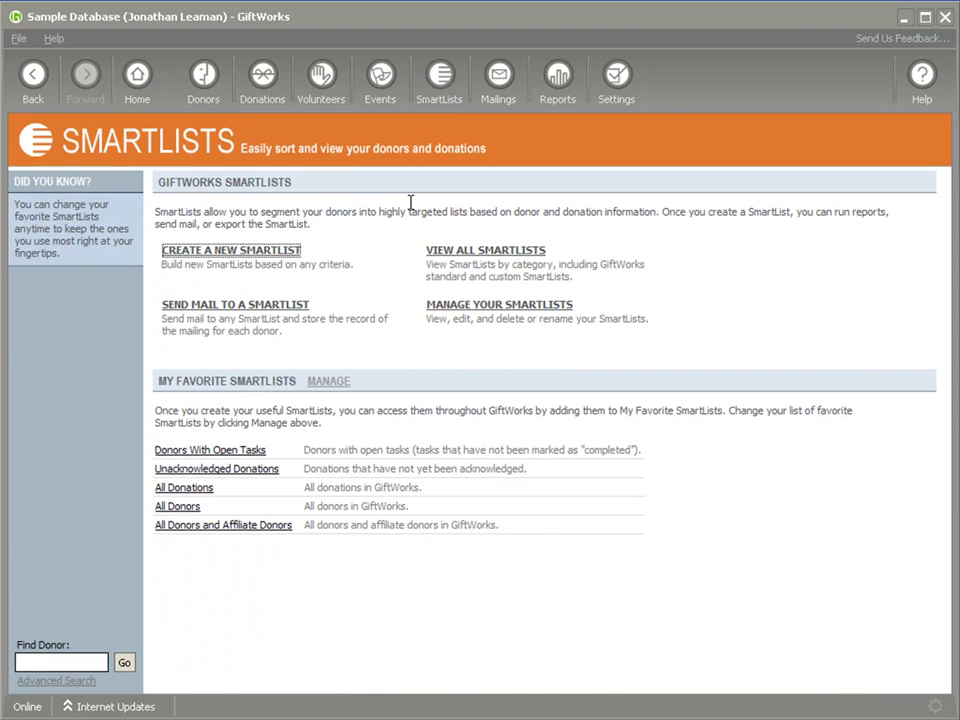
Edit the Newsletter mailing list's donors, marking then unmarking Peralta House Antiques
{"action": "left_click", "coordinate": [498, 80]}
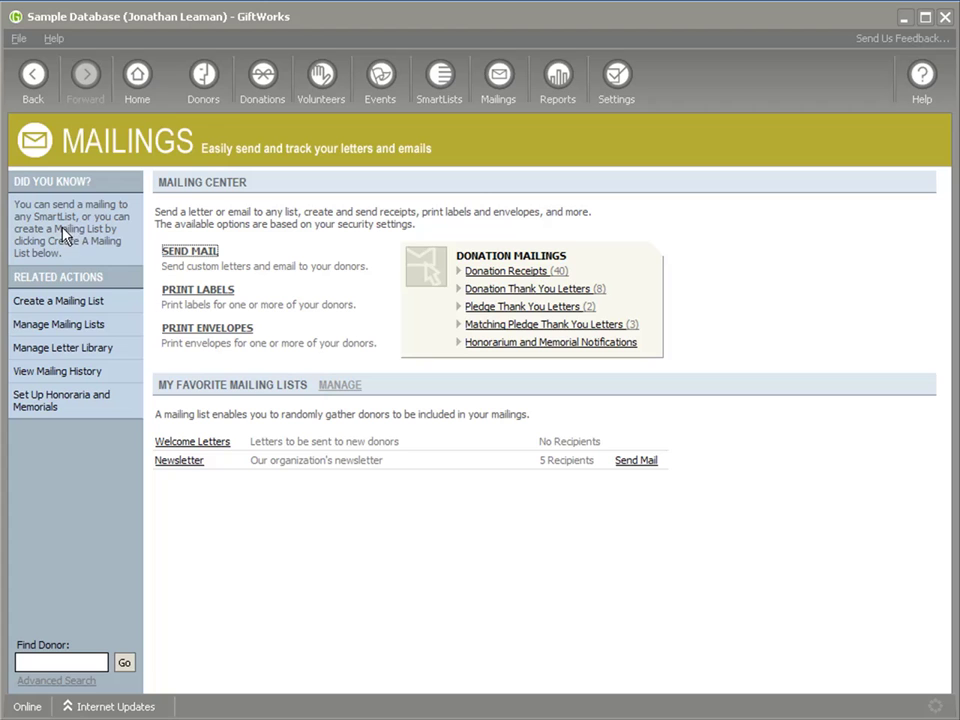
{"action": "left_click", "coordinate": [60, 324]}
{"action": "left_click", "coordinate": [190, 285]}
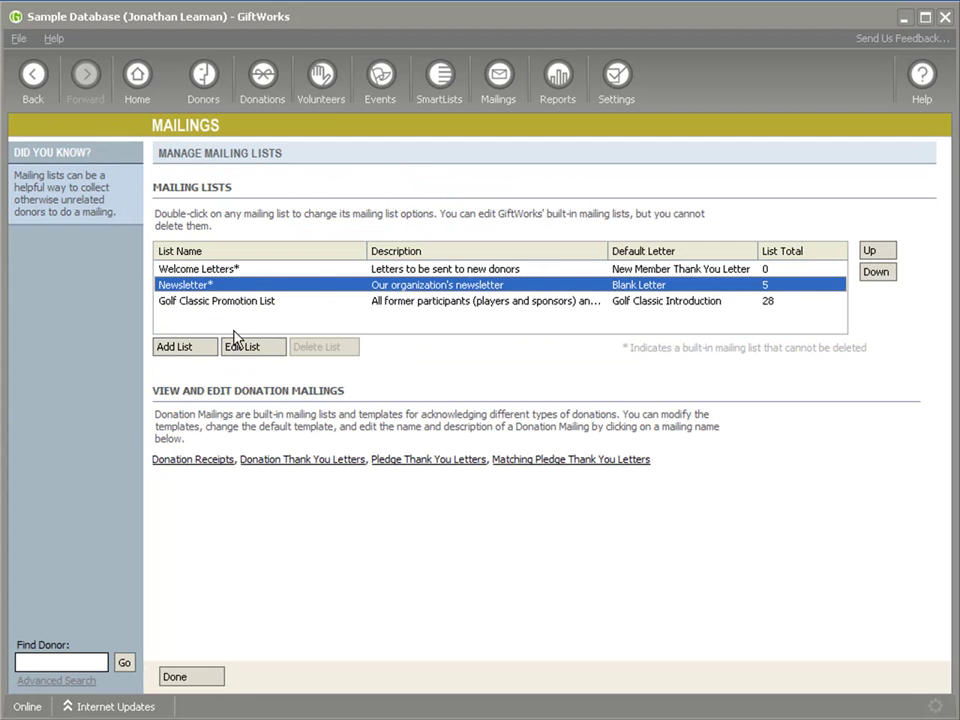
{"action": "left_click", "coordinate": [245, 347]}
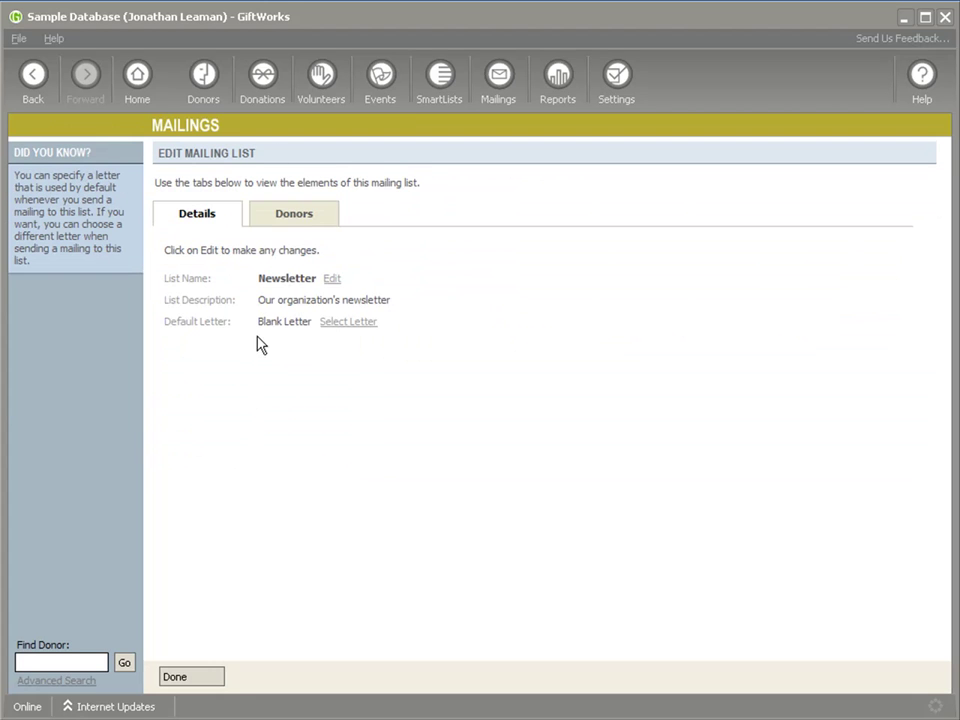
{"action": "left_click", "coordinate": [293, 220]}
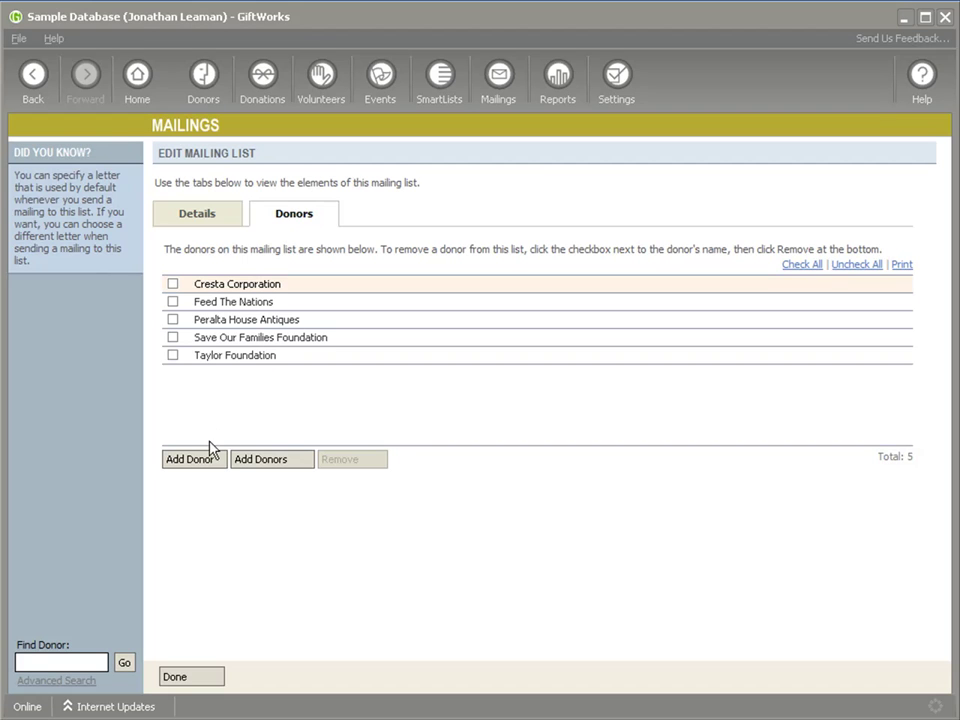
{"action": "left_click", "coordinate": [173, 320]}
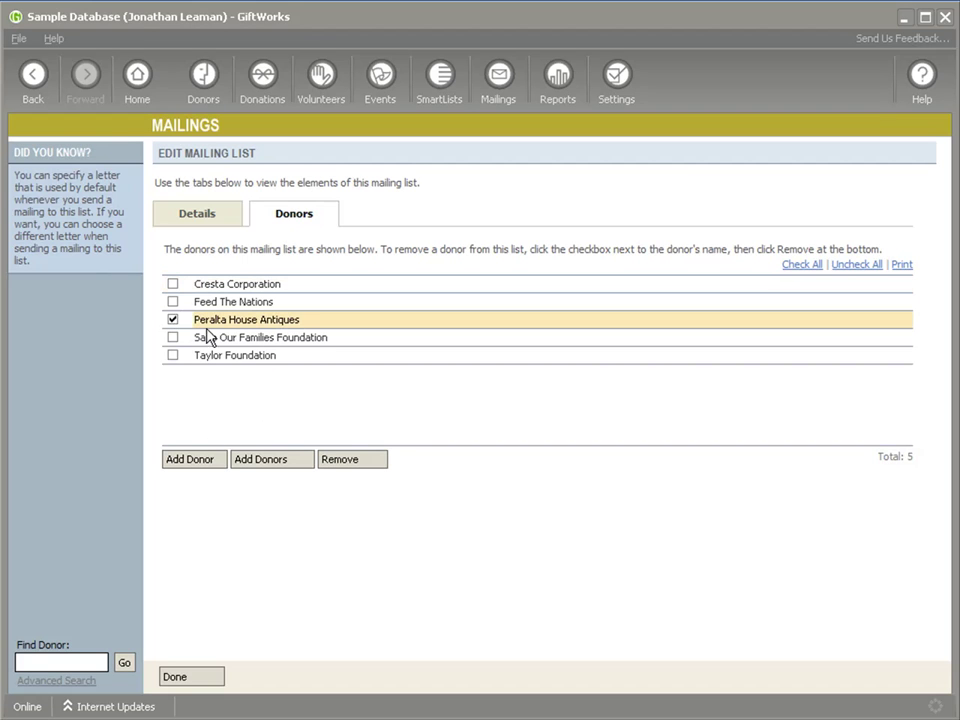
{"action": "left_click", "coordinate": [172, 322]}
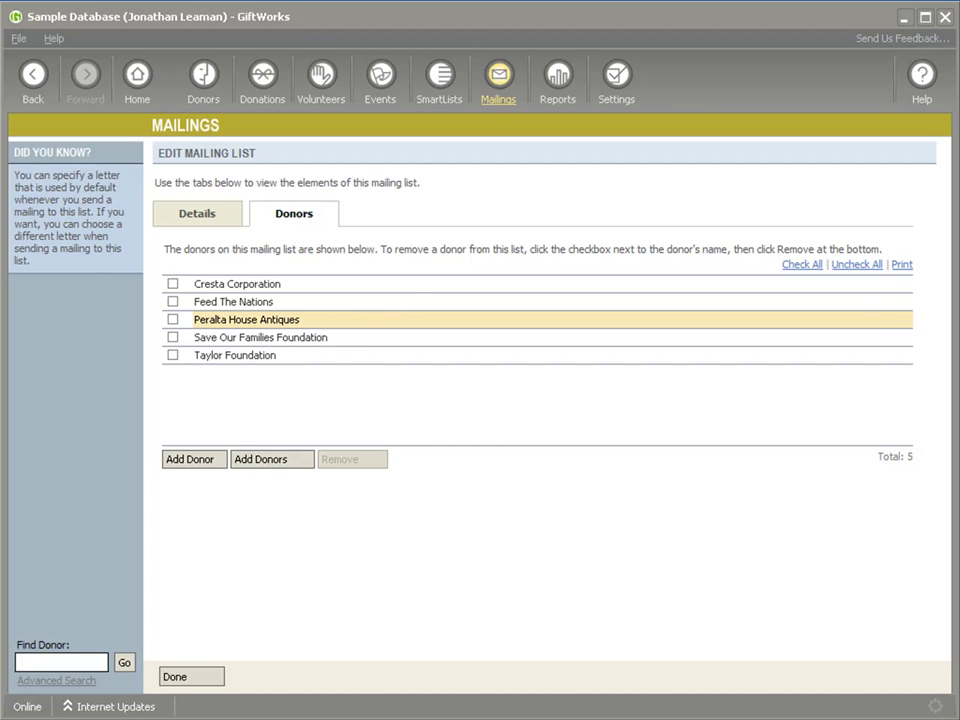
Return to the SmartLists home page
{"action": "left_click", "coordinate": [433, 88]}
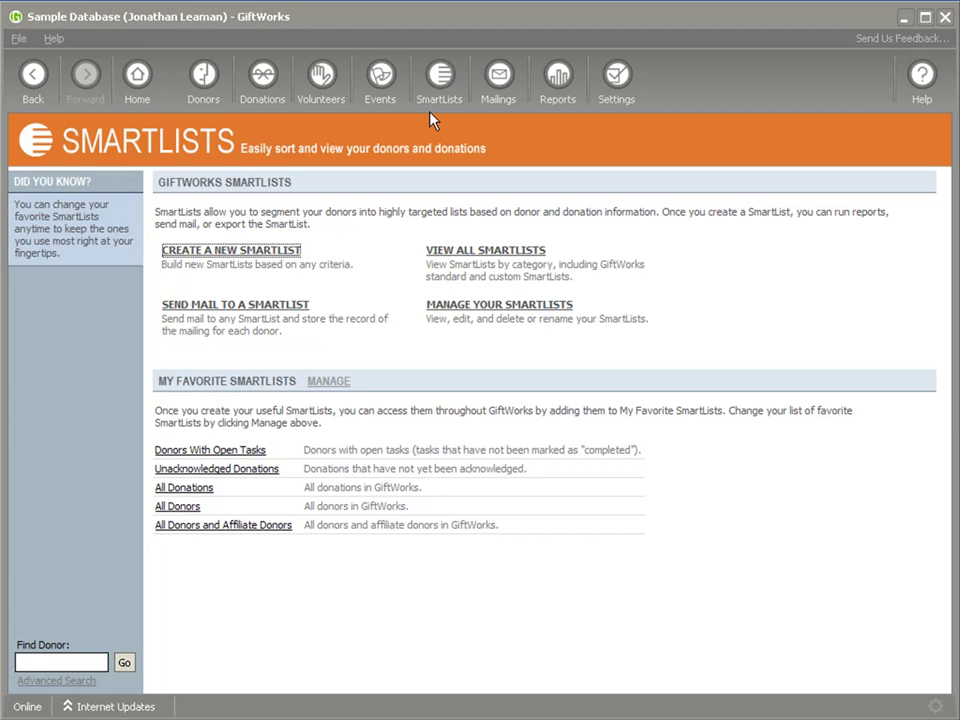
Start a new SmartList based on Donors and advance to the criteria step
{"action": "left_click", "coordinate": [214, 252]}
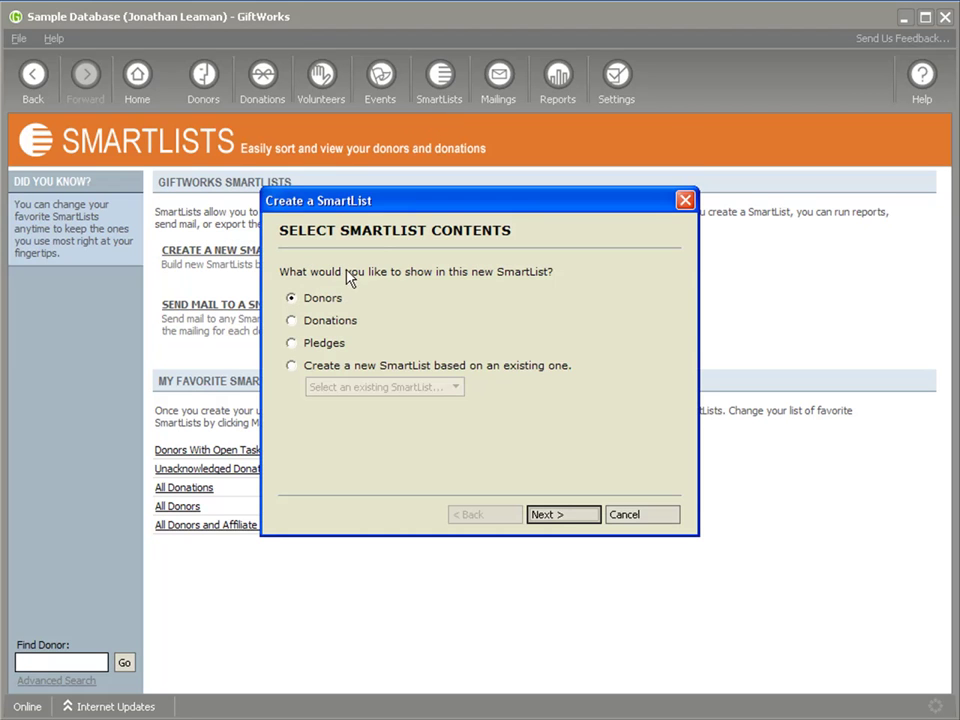
{"action": "left_click", "coordinate": [318, 328]}
{"action": "left_click", "coordinate": [305, 299]}
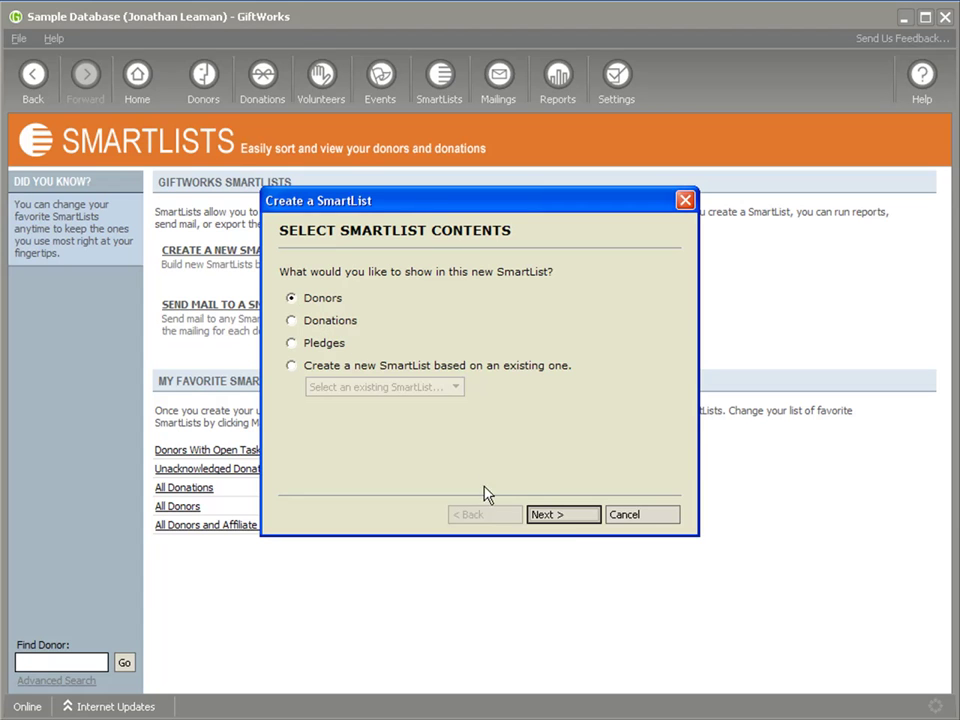
{"action": "left_click", "coordinate": [557, 516]}
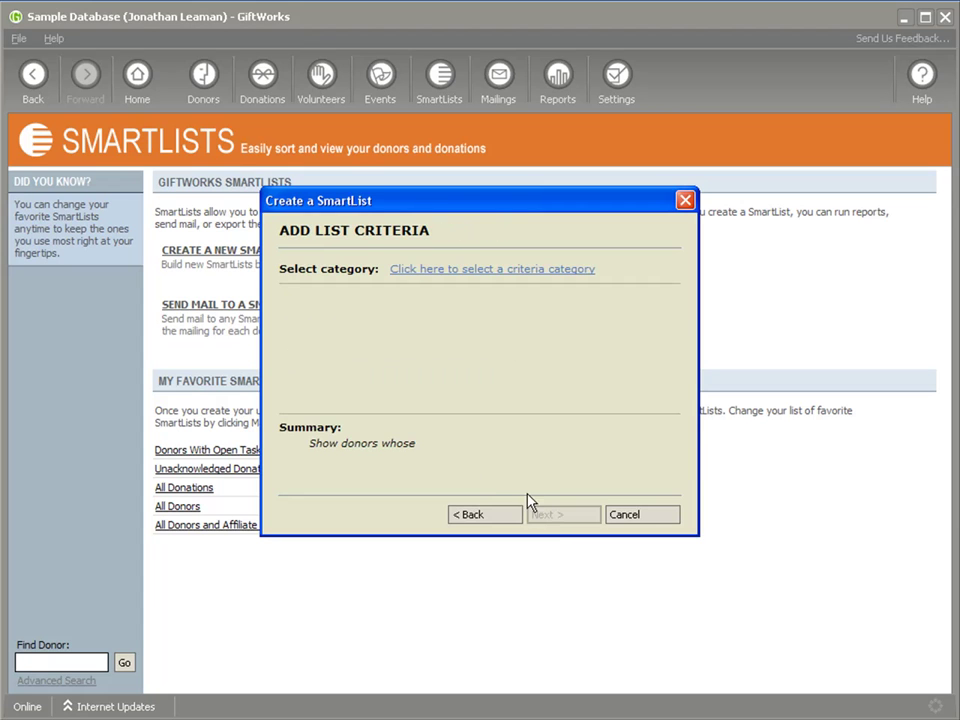
Add a Contact Info criterion matching partial ZIP/postal code 1*
{"action": "left_click", "coordinate": [454, 280]}
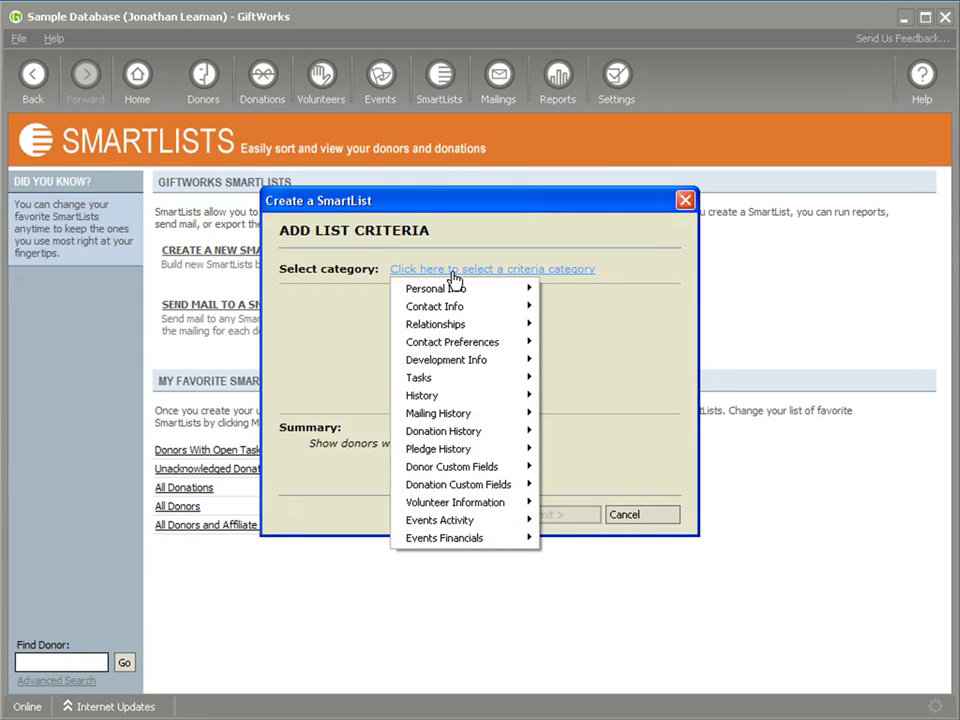
{"action": "mouse_move", "coordinate": [456, 291]}
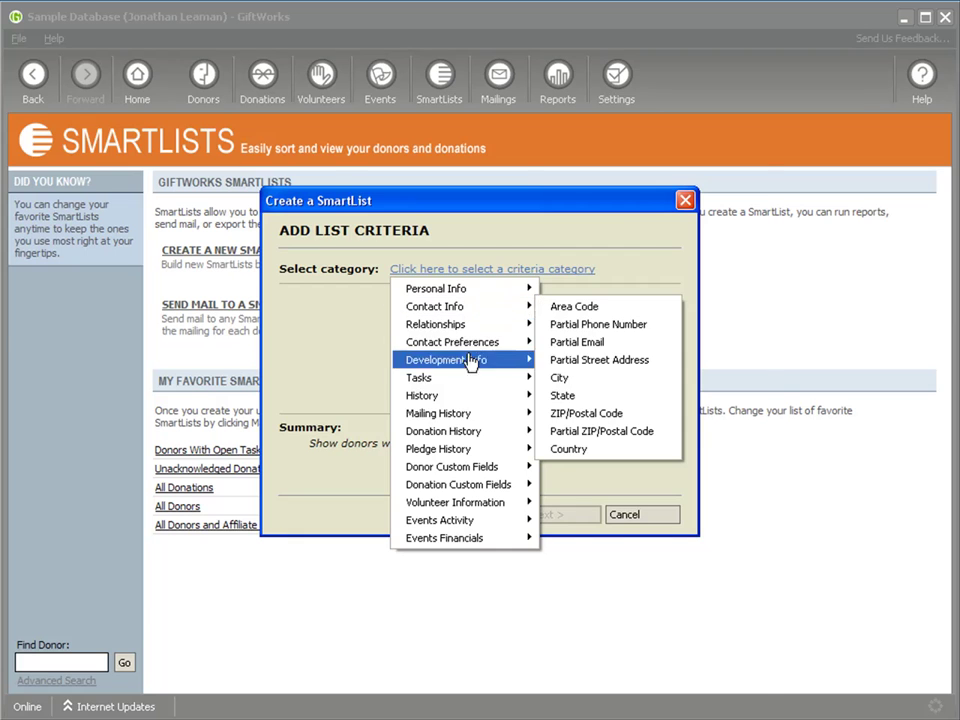
{"action": "mouse_move", "coordinate": [463, 436]}
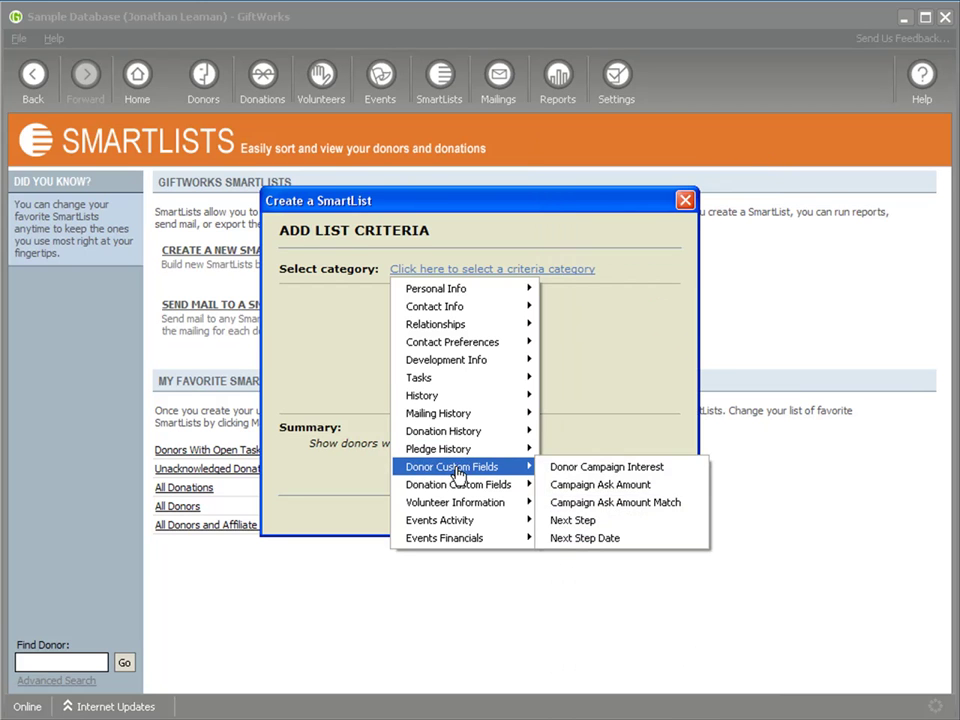
{"action": "mouse_move", "coordinate": [454, 490]}
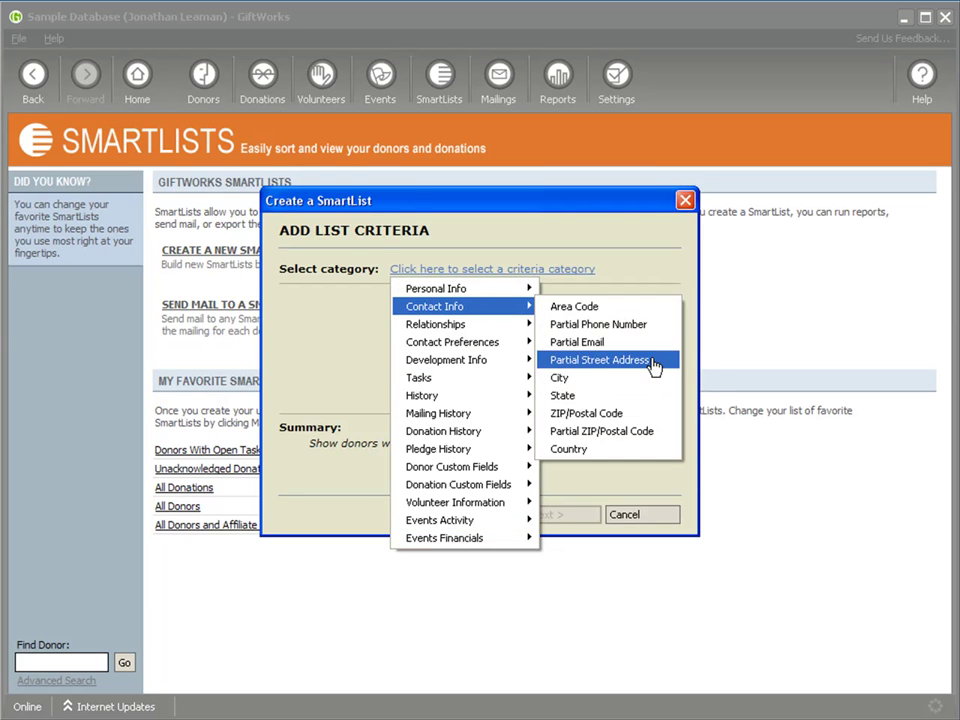
{"action": "left_click", "coordinate": [618, 430]}
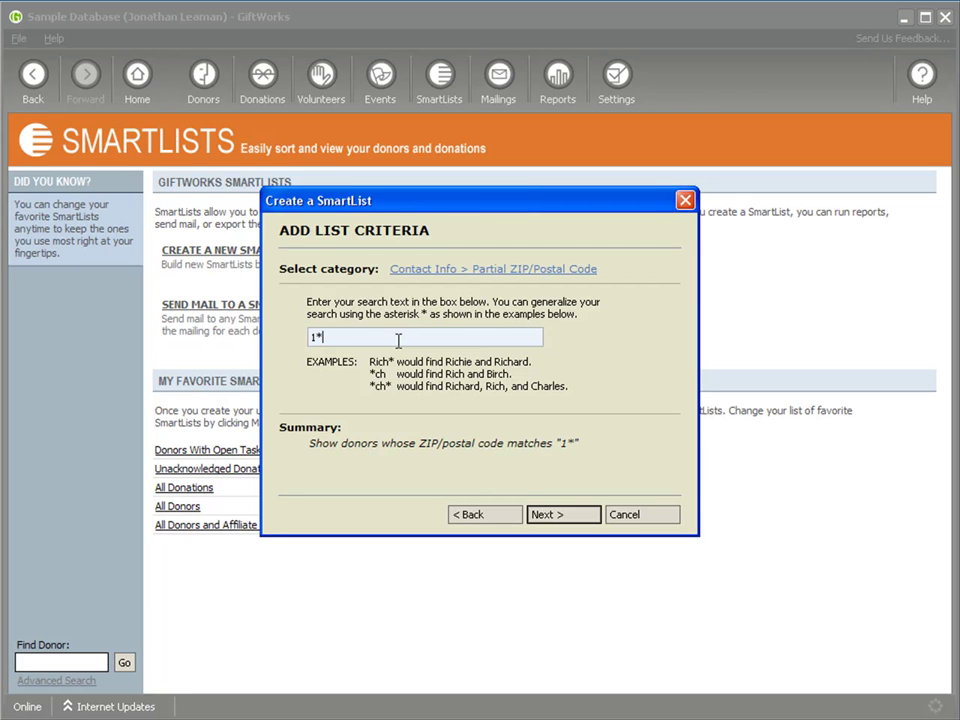
{"action": "left_click", "coordinate": [568, 516]}
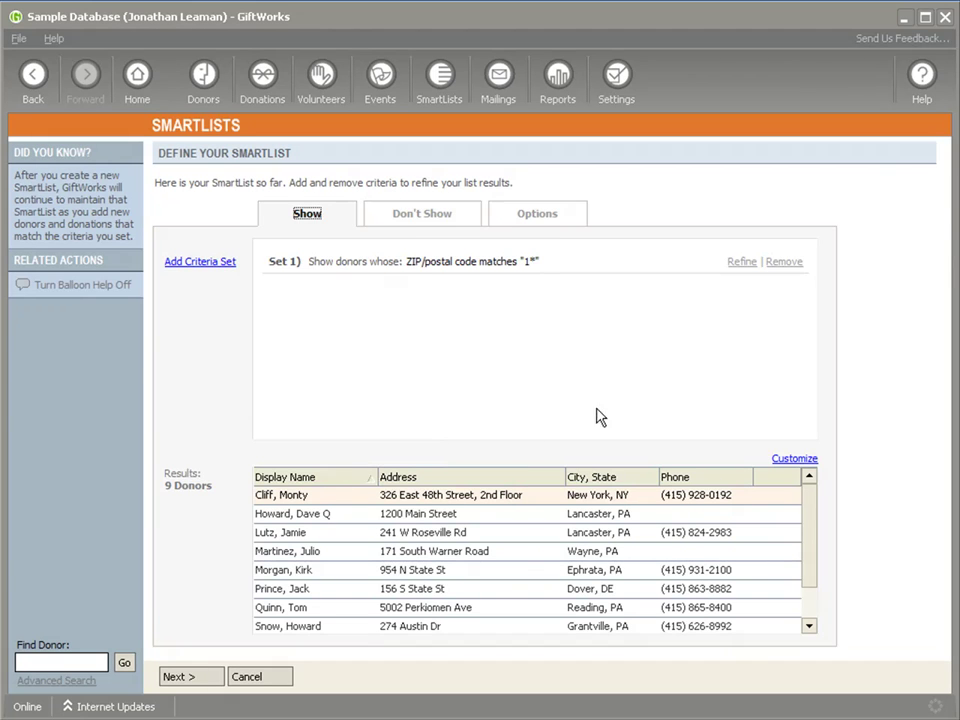
Hide the Address, City/State and Phone result columns and add ZIP/Postal Code
{"action": "left_click", "coordinate": [783, 462]}
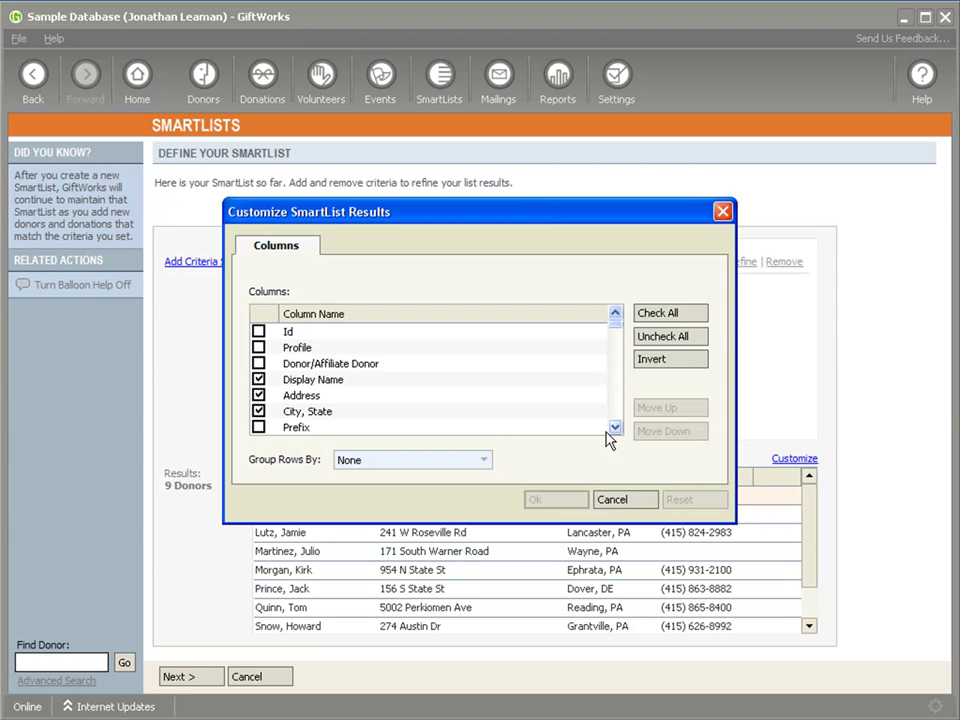
{"action": "left_click", "coordinate": [258, 395]}
{"action": "left_click", "coordinate": [258, 411]}
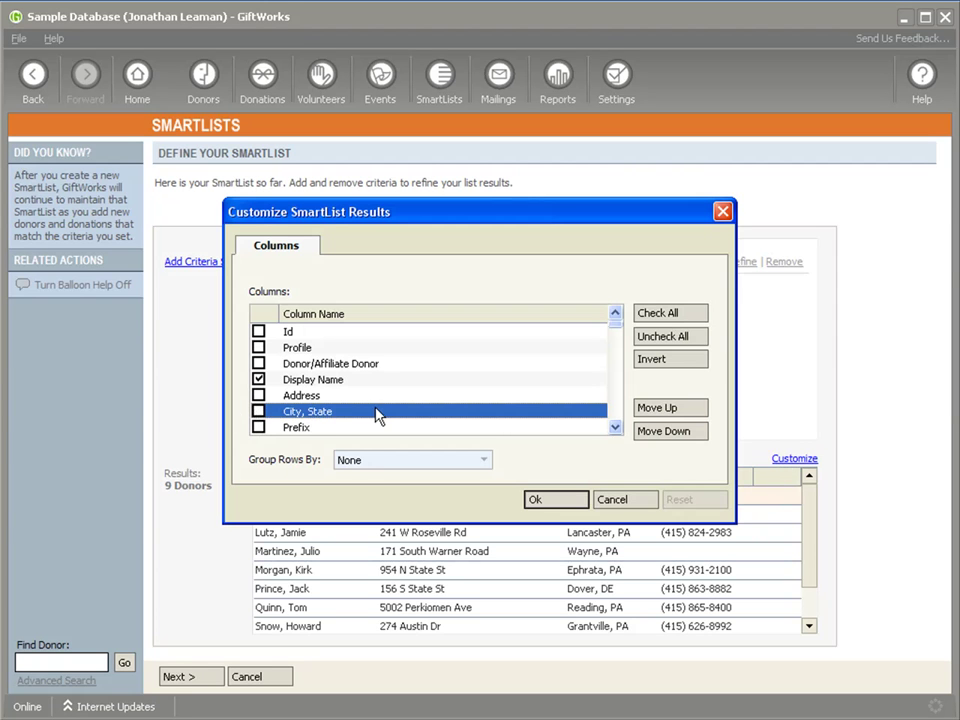
{"action": "scroll", "coordinate": [377, 415], "scroll_direction": "down", "scroll_amount": 4}
{"action": "scroll", "coordinate": [375, 410], "scroll_direction": "down", "scroll_amount": 3}
{"action": "left_click", "coordinate": [258, 364]}
{"action": "scroll", "coordinate": [300, 380], "scroll_direction": "down", "scroll_amount": 2}
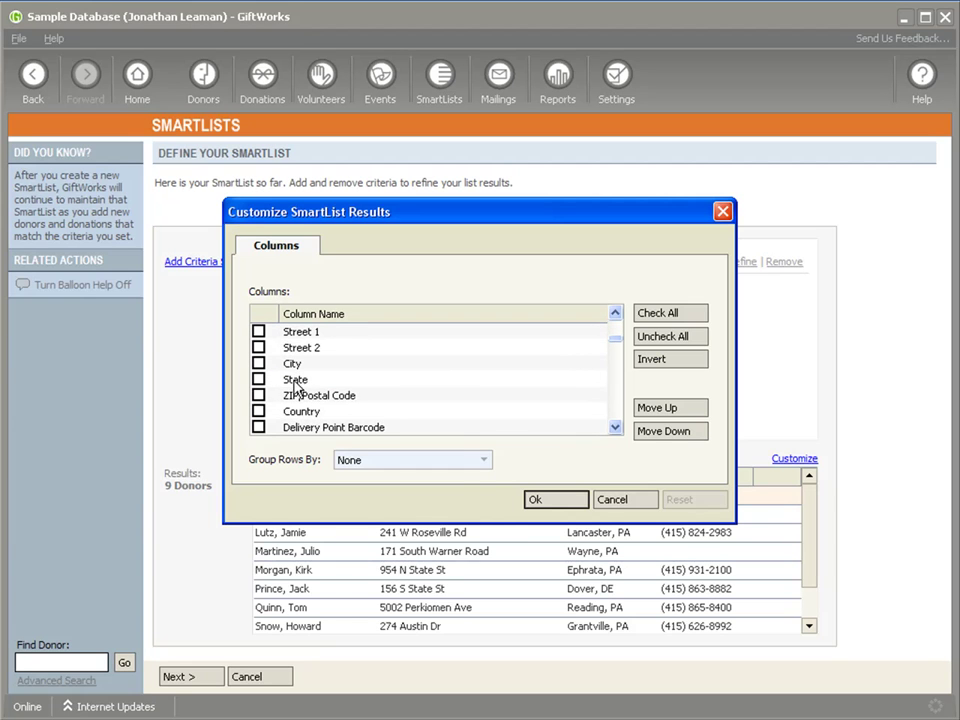
{"action": "left_click", "coordinate": [258, 395]}
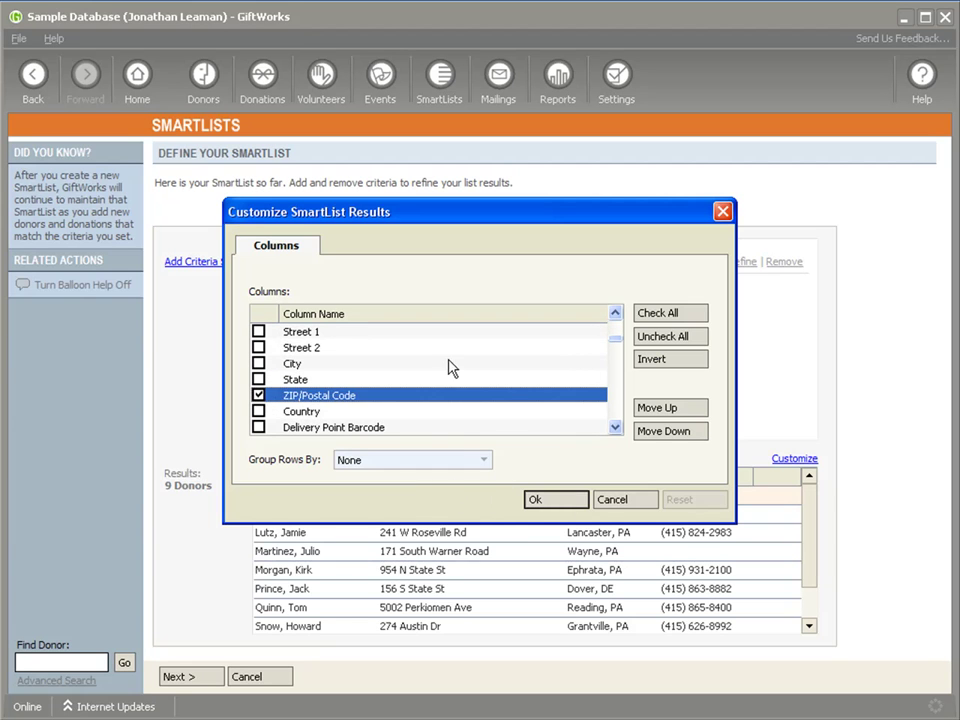
Confirm the ZIP 1* set, widen the ZIP column and sort results by Display Name
{"action": "left_click", "coordinate": [541, 499]}
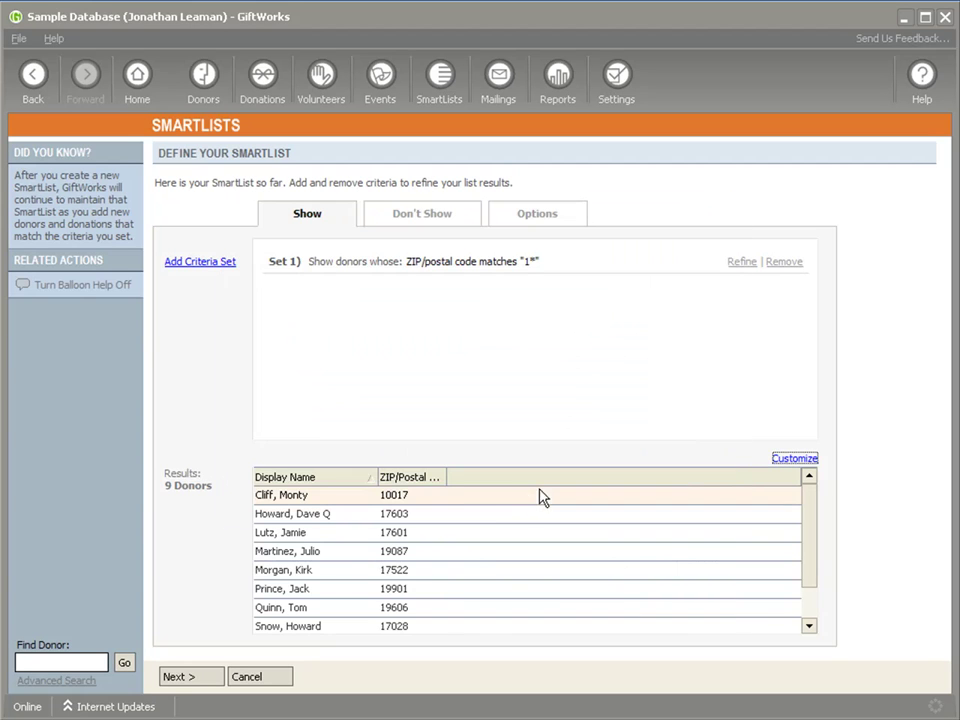
{"action": "left_click_drag", "start_coordinate": [441, 473], "coordinate": [566, 476]}
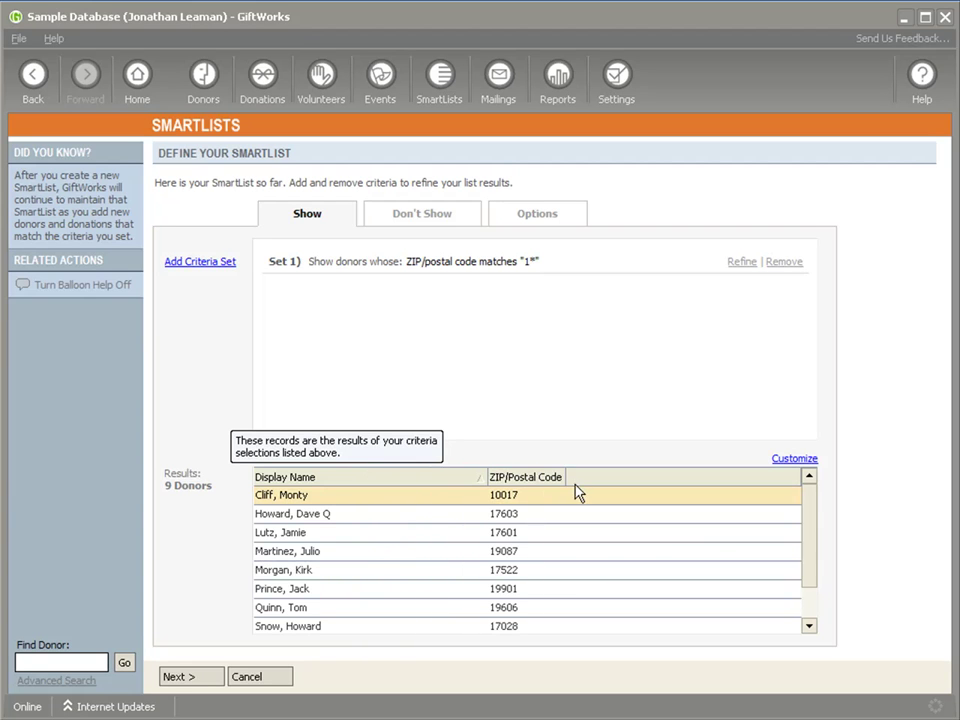
{"action": "left_click", "coordinate": [480, 479]}
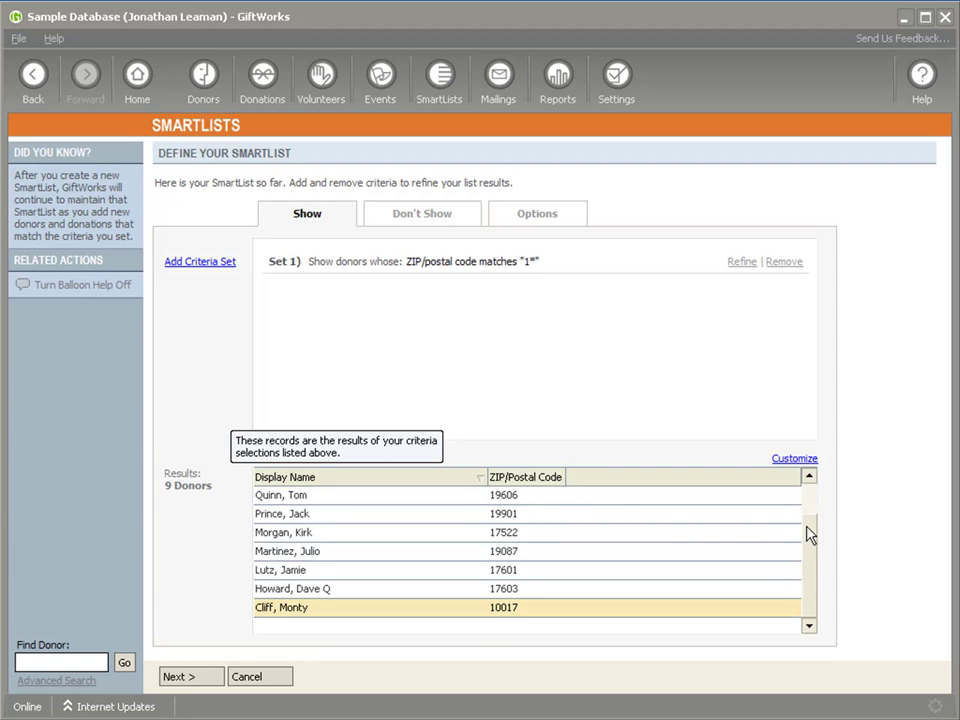
{"action": "left_click_drag", "start_coordinate": [808, 536], "coordinate": [808, 495]}
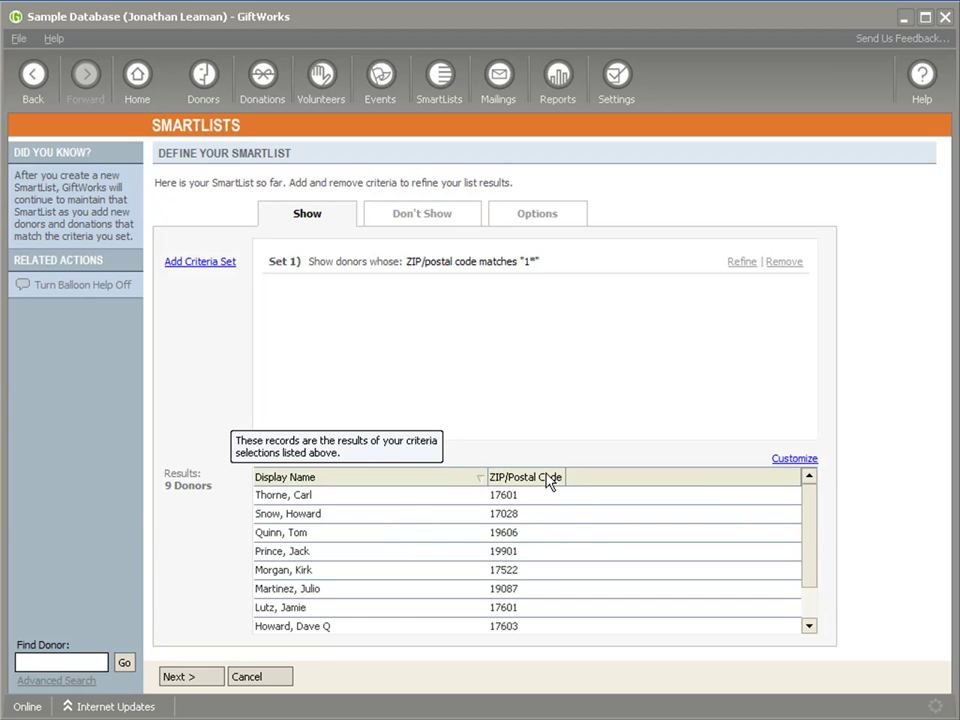
Add a second criteria set matching partial ZIP/postal code 0*
{"action": "left_click", "coordinate": [199, 263]}
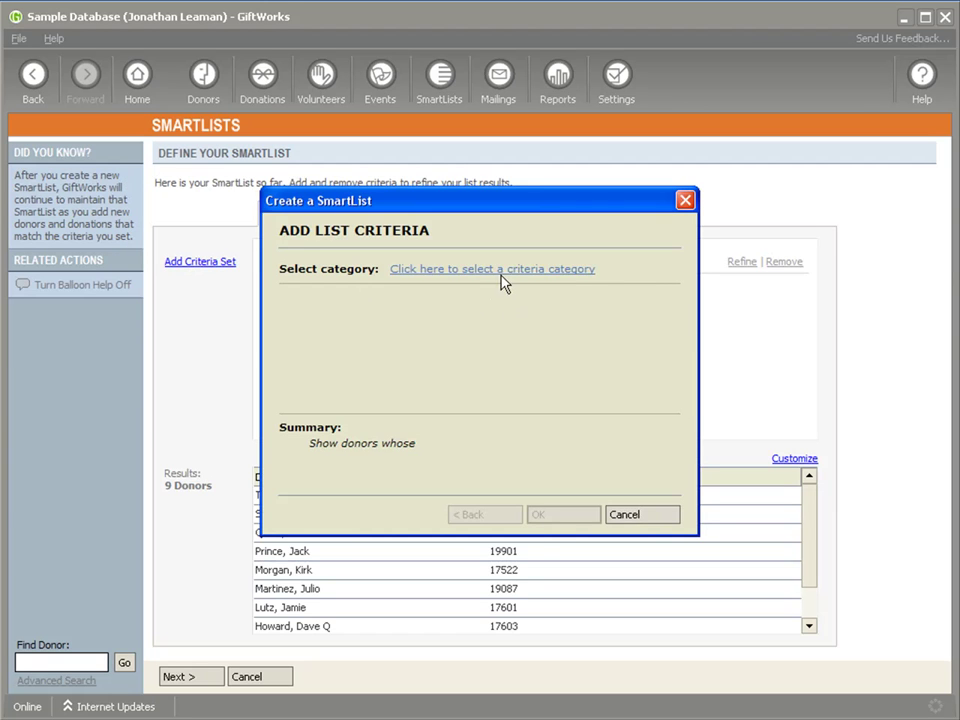
{"action": "left_click", "coordinate": [493, 270]}
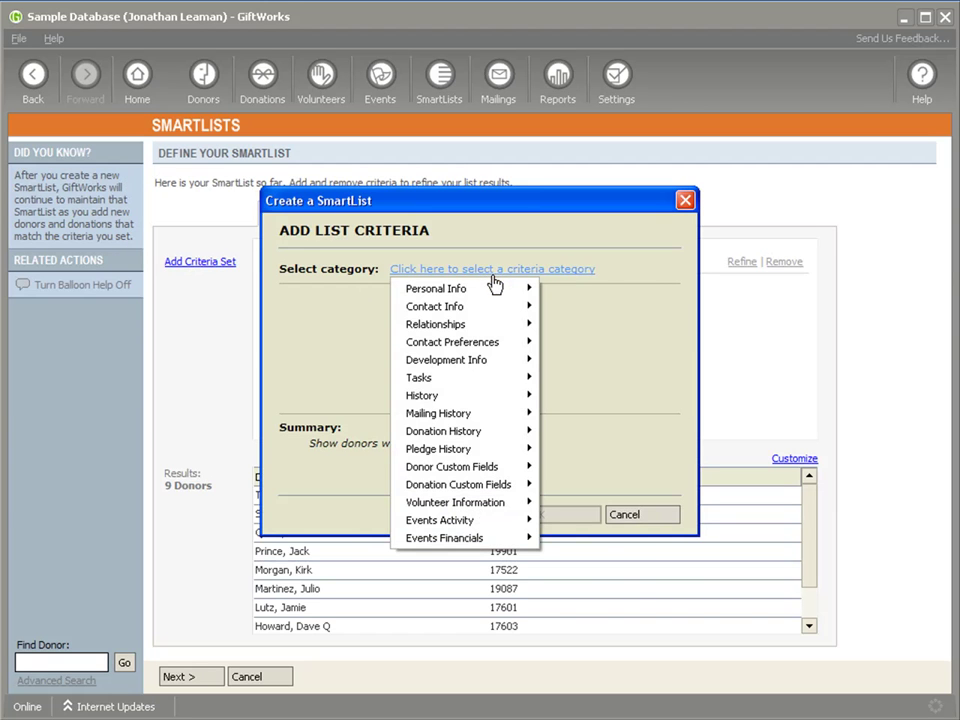
{"action": "mouse_move", "coordinate": [500, 307]}
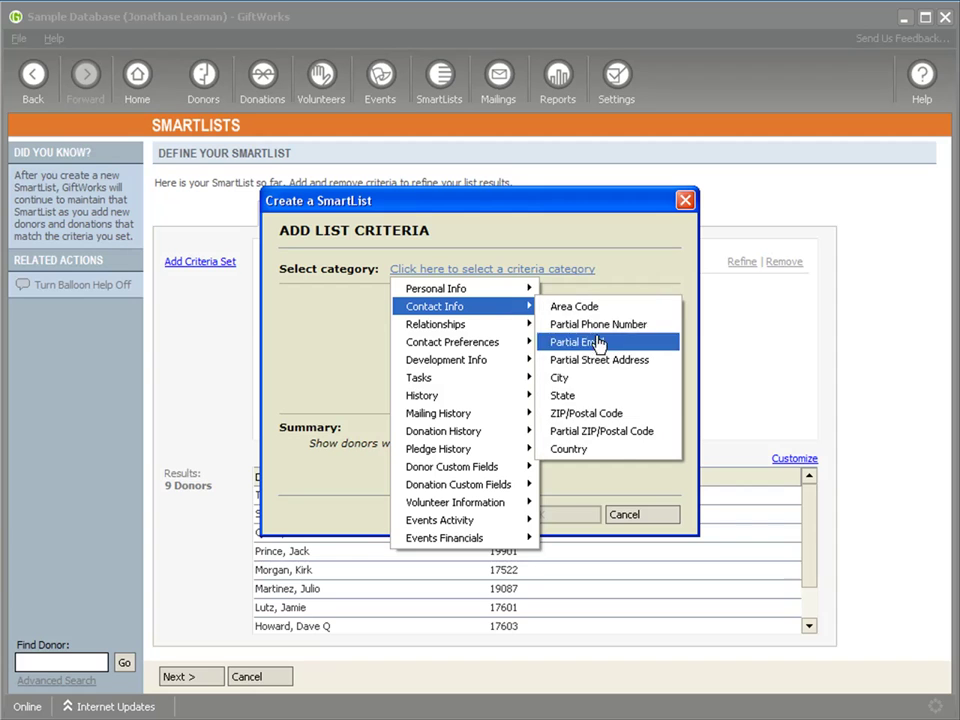
{"action": "left_click", "coordinate": [586, 431]}
{"action": "type", "text": "0*"}
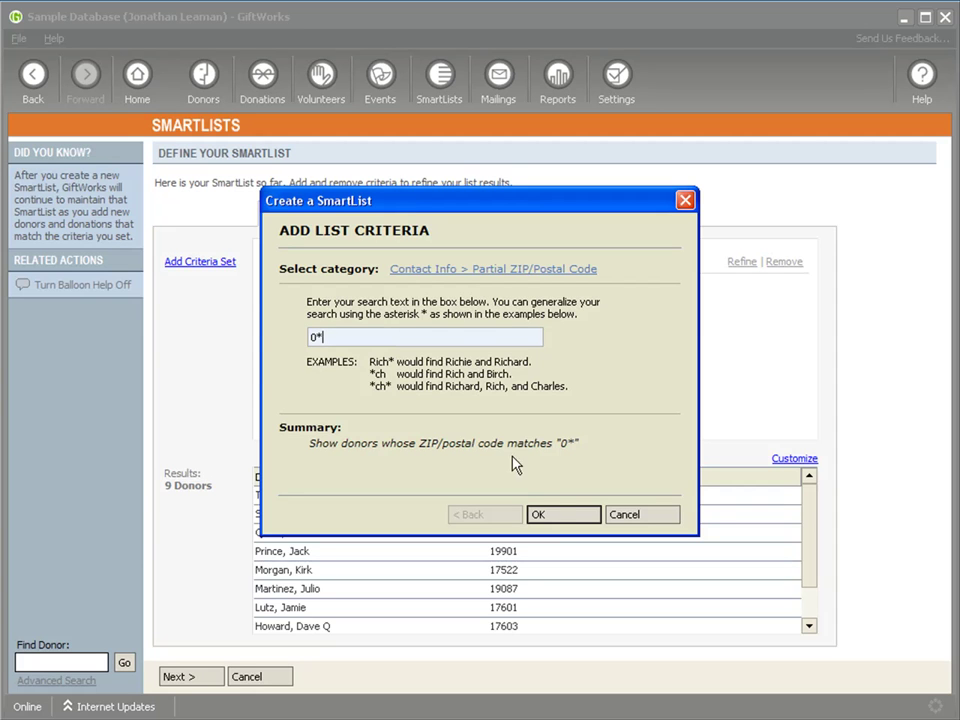
{"action": "left_click", "coordinate": [562, 515]}
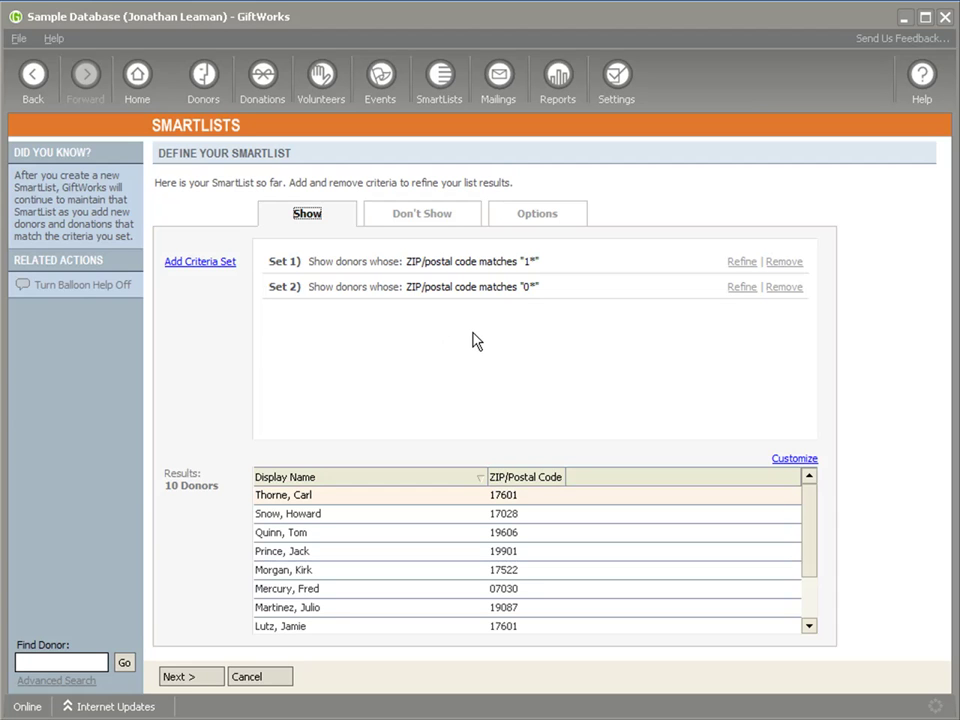
{"action": "mouse_move", "coordinate": [516, 516]}
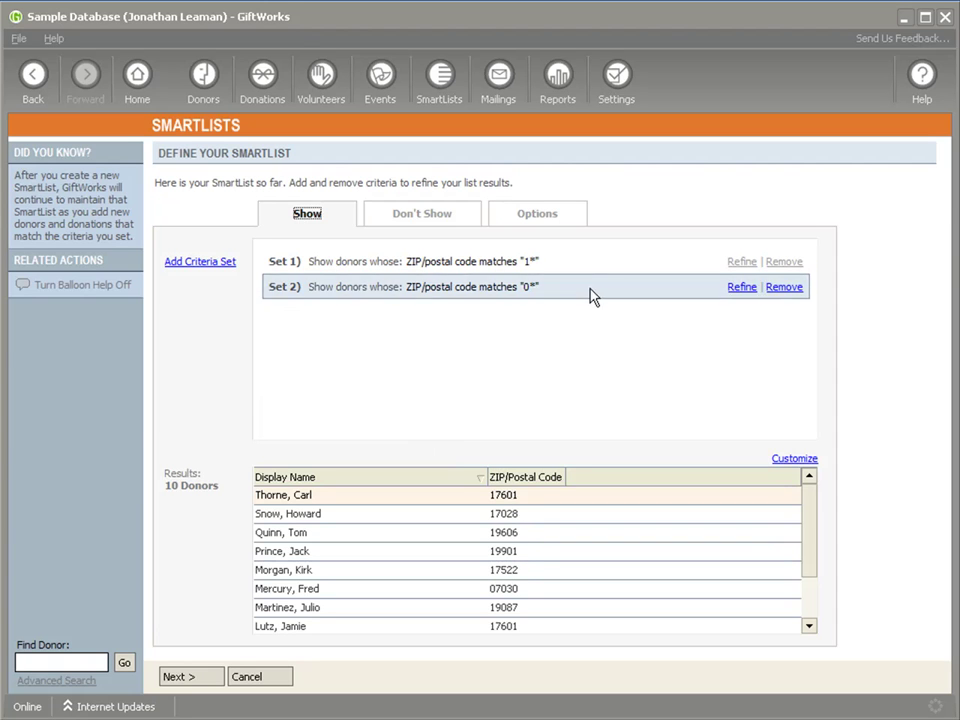
Try an exact ZIP criterion with 17522, 17028 and 10017, then untick them and cancel
{"action": "left_click", "coordinate": [204, 264]}
{"action": "left_click", "coordinate": [455, 270]}
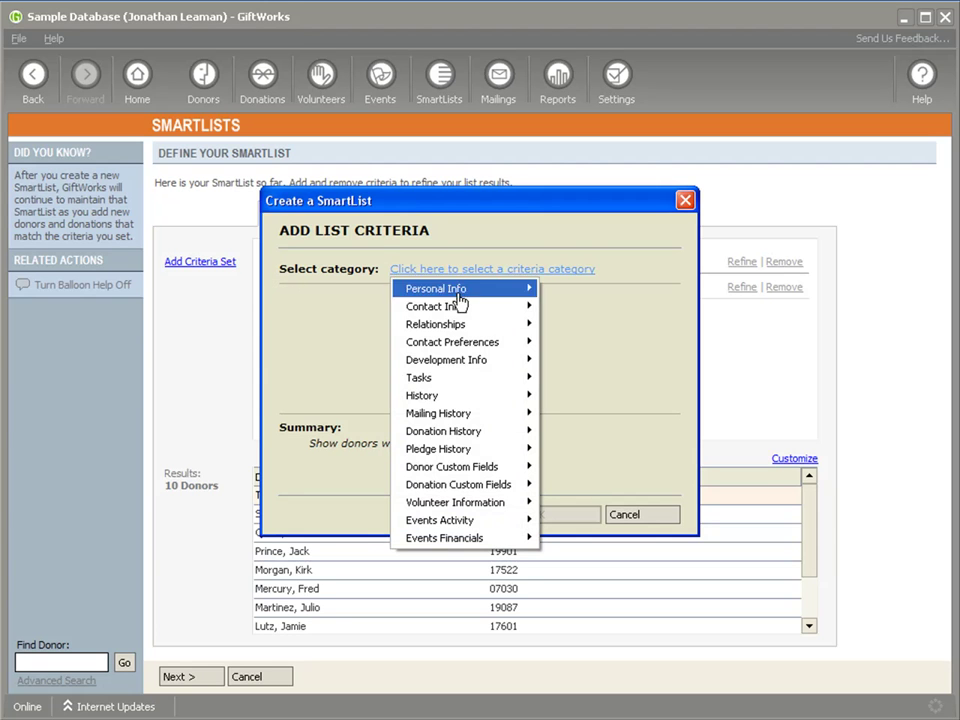
{"action": "mouse_move", "coordinate": [455, 308]}
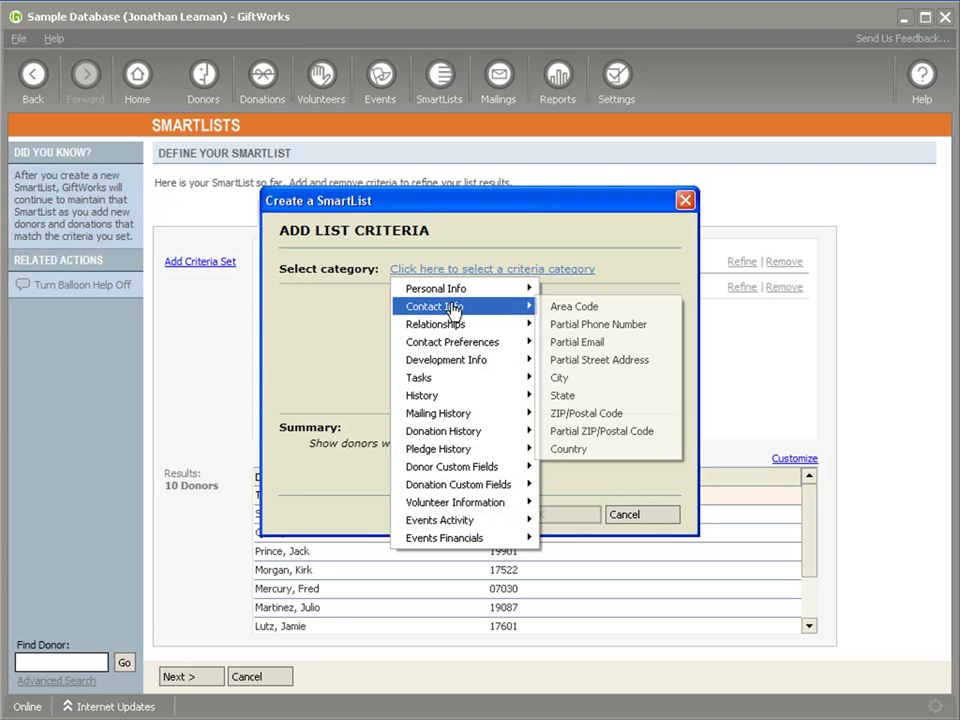
{"action": "left_click", "coordinate": [580, 414]}
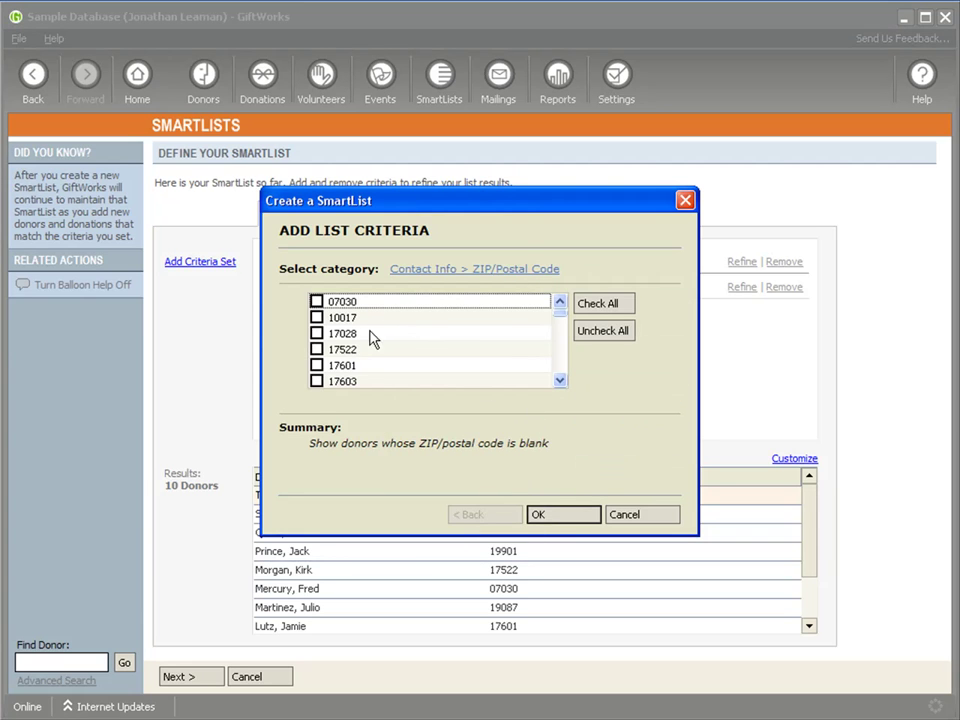
{"action": "left_click", "coordinate": [317, 349]}
{"action": "left_click", "coordinate": [317, 333]}
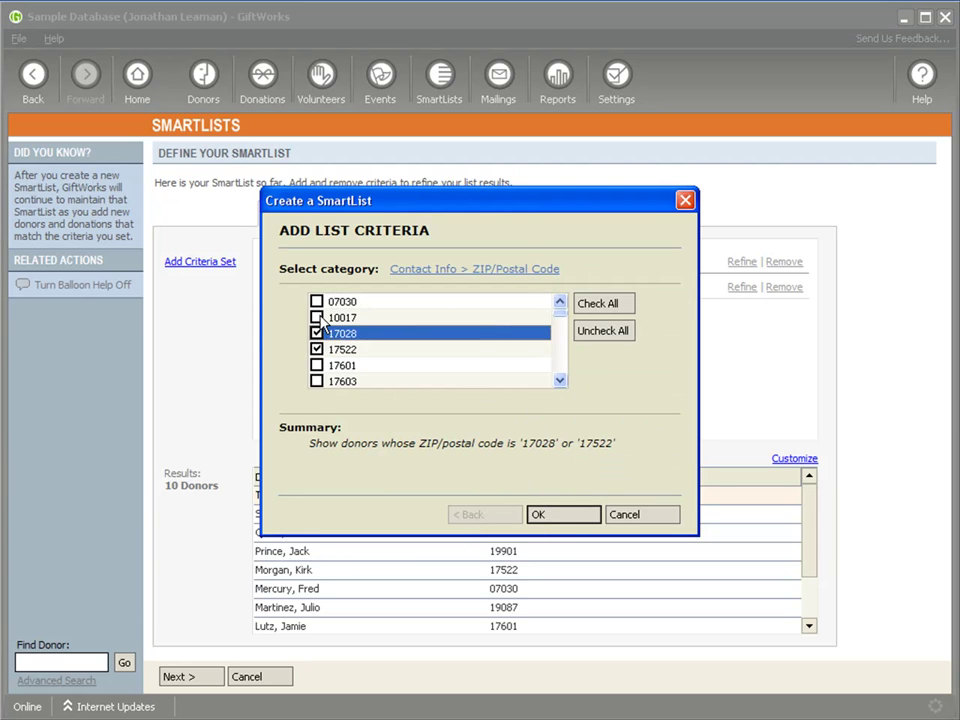
{"action": "left_click", "coordinate": [317, 317]}
{"action": "left_click", "coordinate": [317, 333]}
{"action": "left_click", "coordinate": [317, 349]}
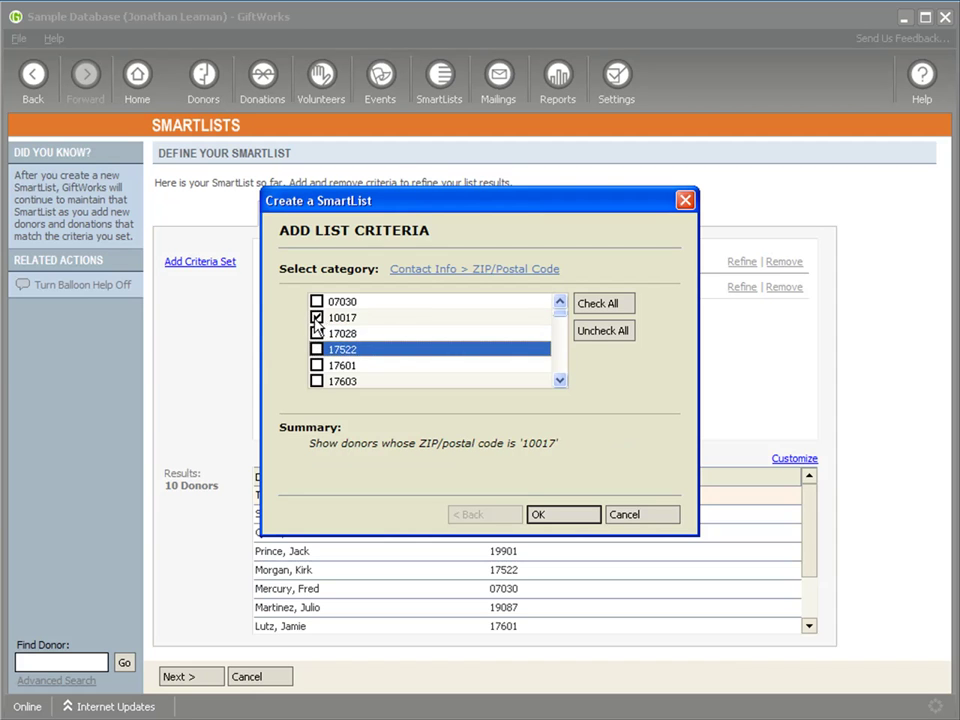
{"action": "left_click", "coordinate": [317, 317]}
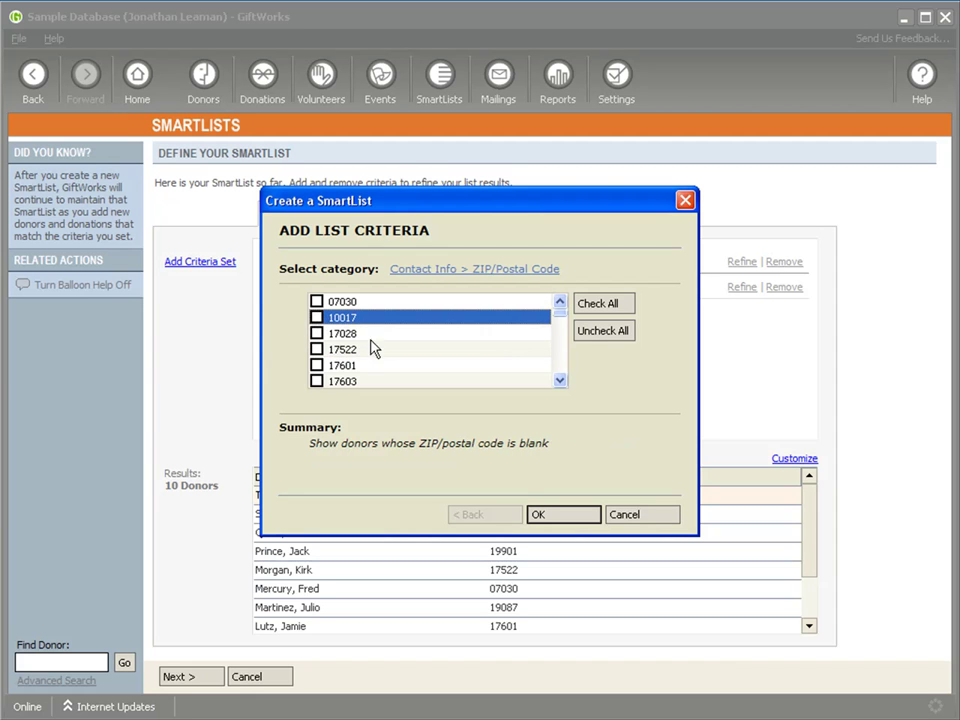
{"action": "left_click", "coordinate": [622, 516]}
{"action": "left_click", "coordinate": [210, 264]}
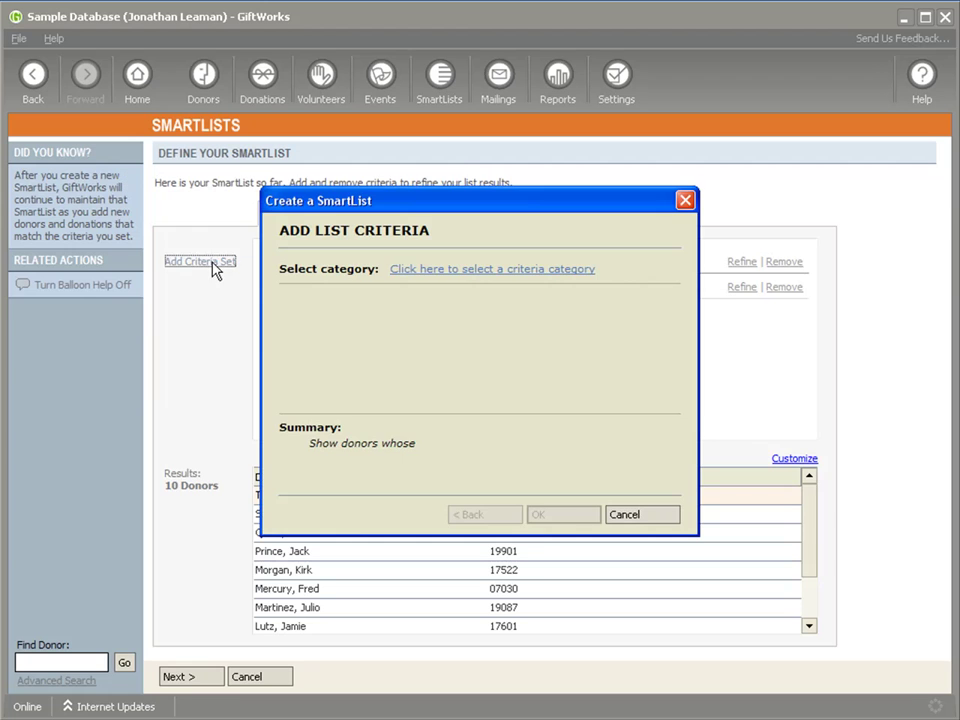
{"action": "left_click", "coordinate": [398, 270]}
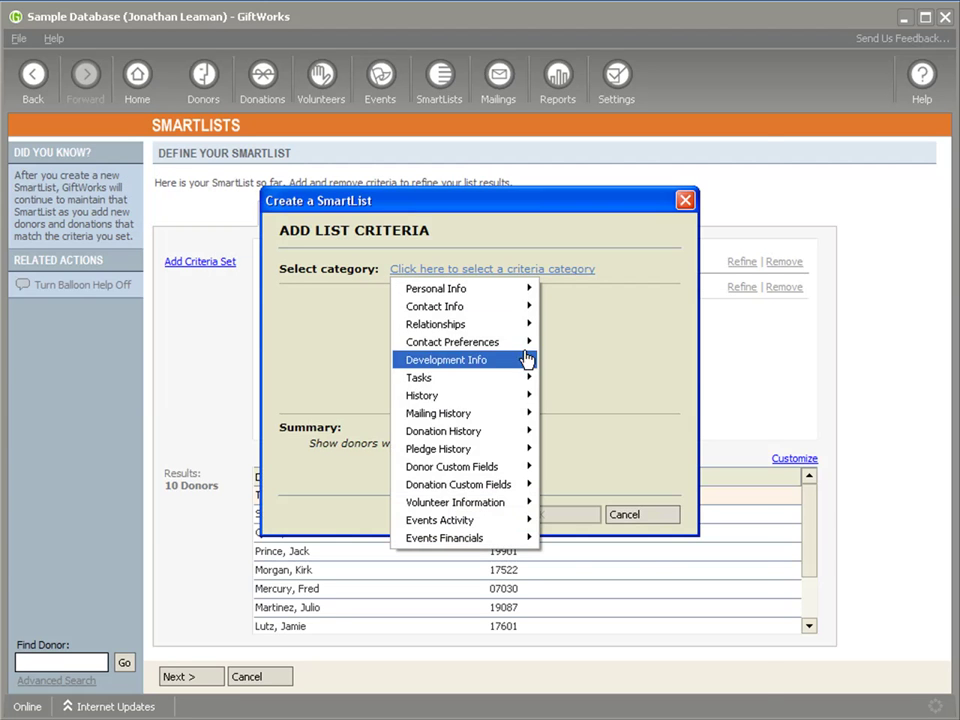
{"action": "mouse_move", "coordinate": [491, 433]}
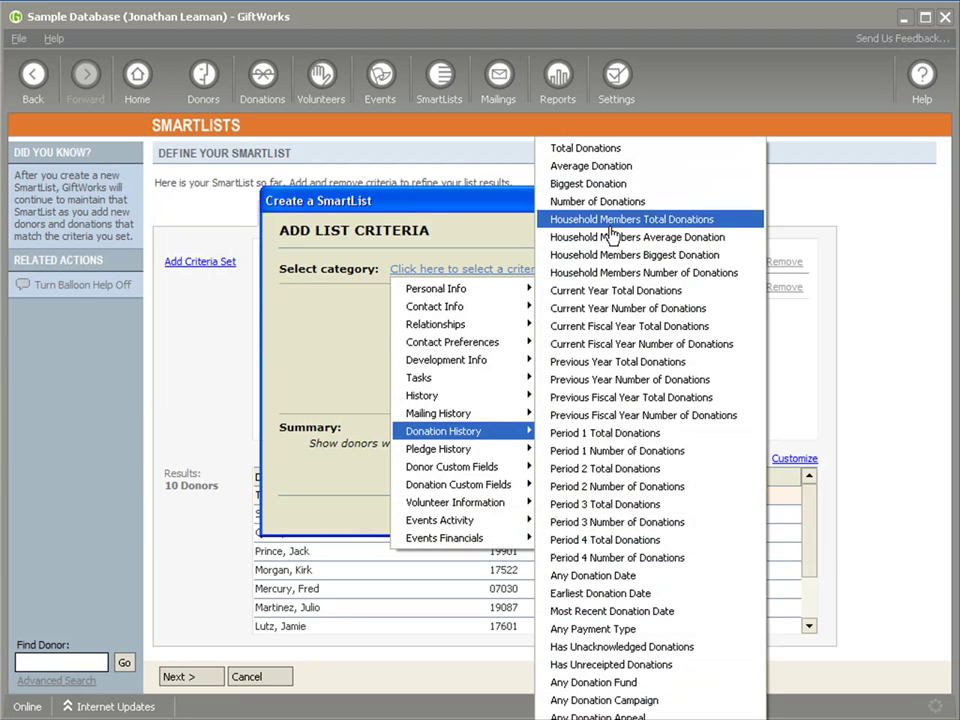
{"action": "left_click", "coordinate": [610, 150]}
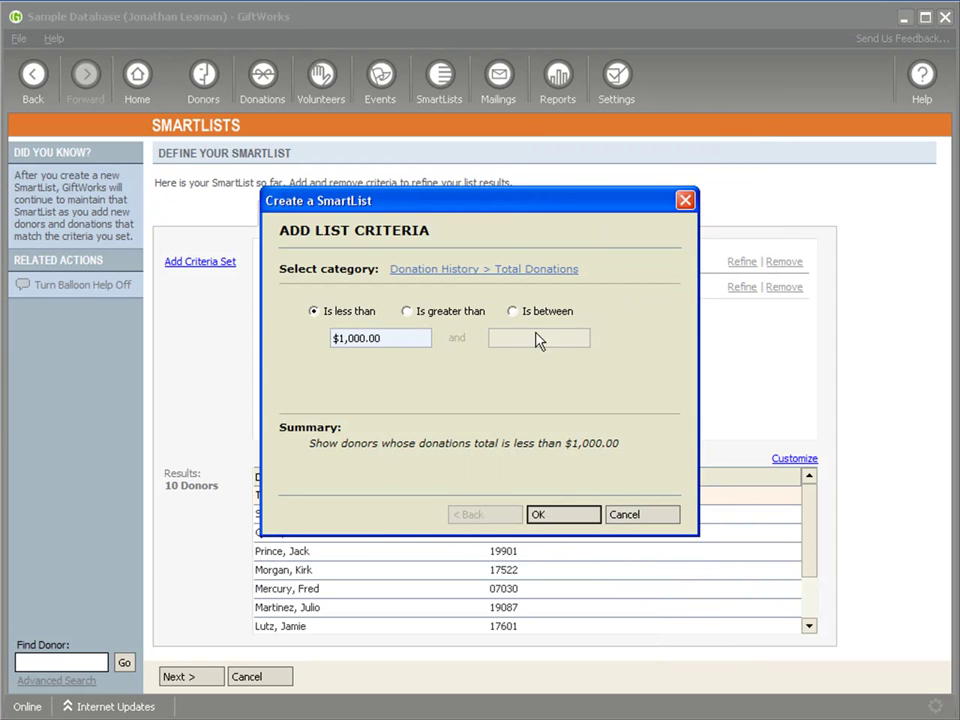
{"action": "left_click", "coordinate": [618, 515]}
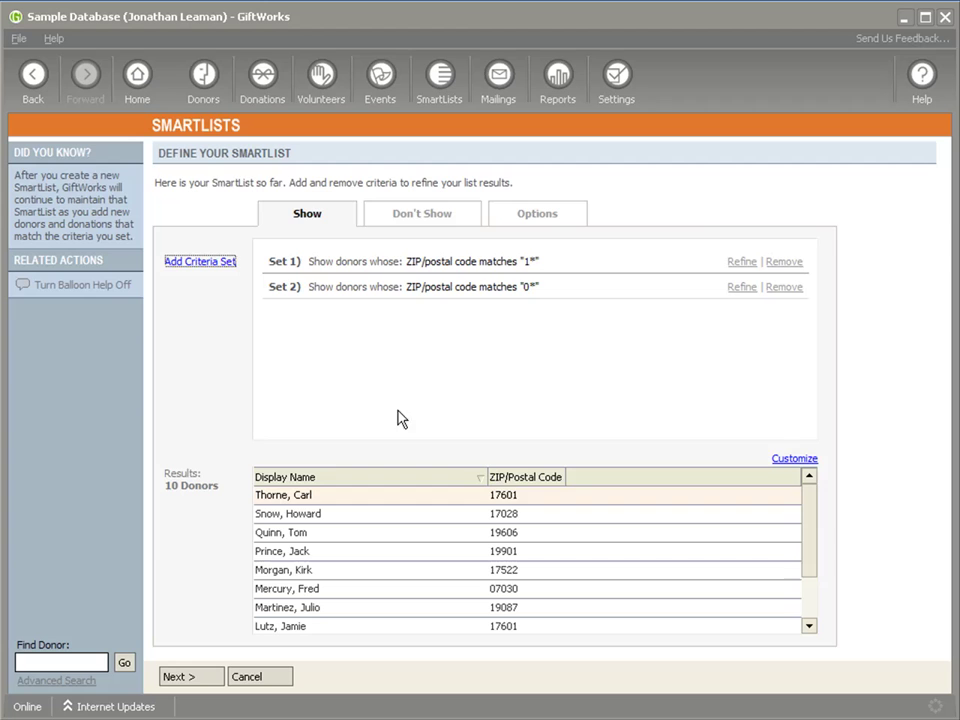
{"action": "left_click", "coordinate": [210, 263]}
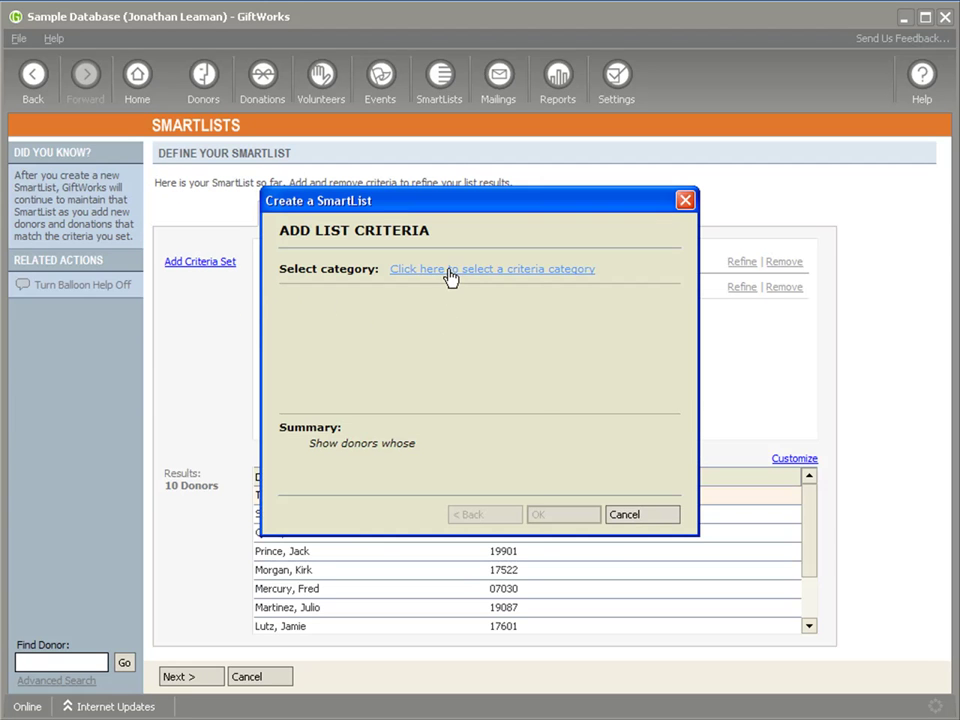
{"action": "left_click", "coordinate": [450, 272]}
{"action": "mouse_move", "coordinate": [488, 433]}
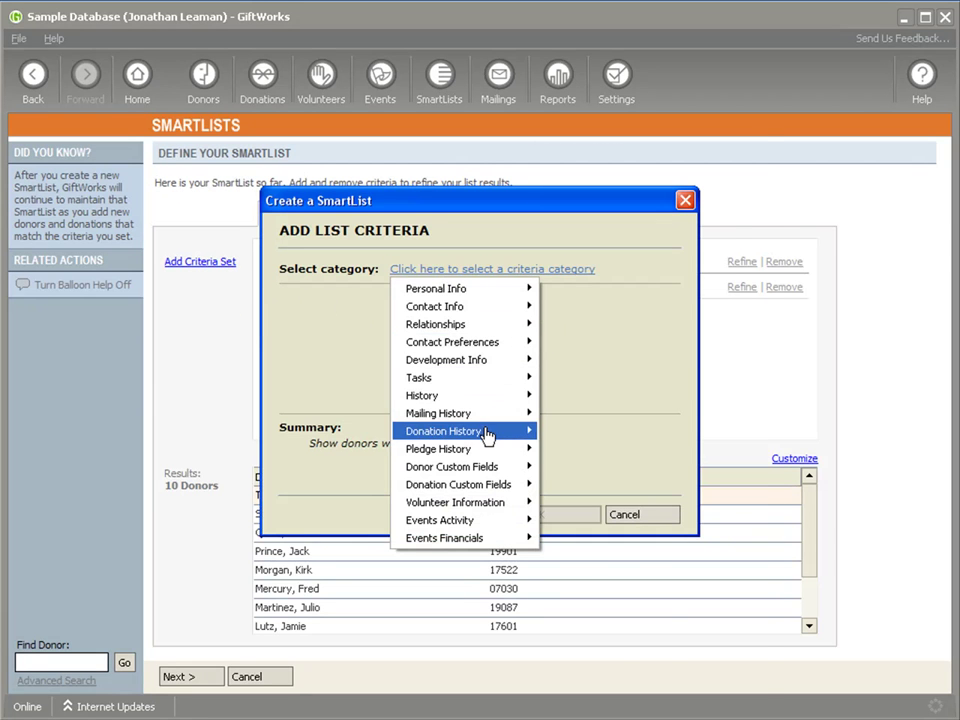
{"action": "left_click", "coordinate": [606, 204]}
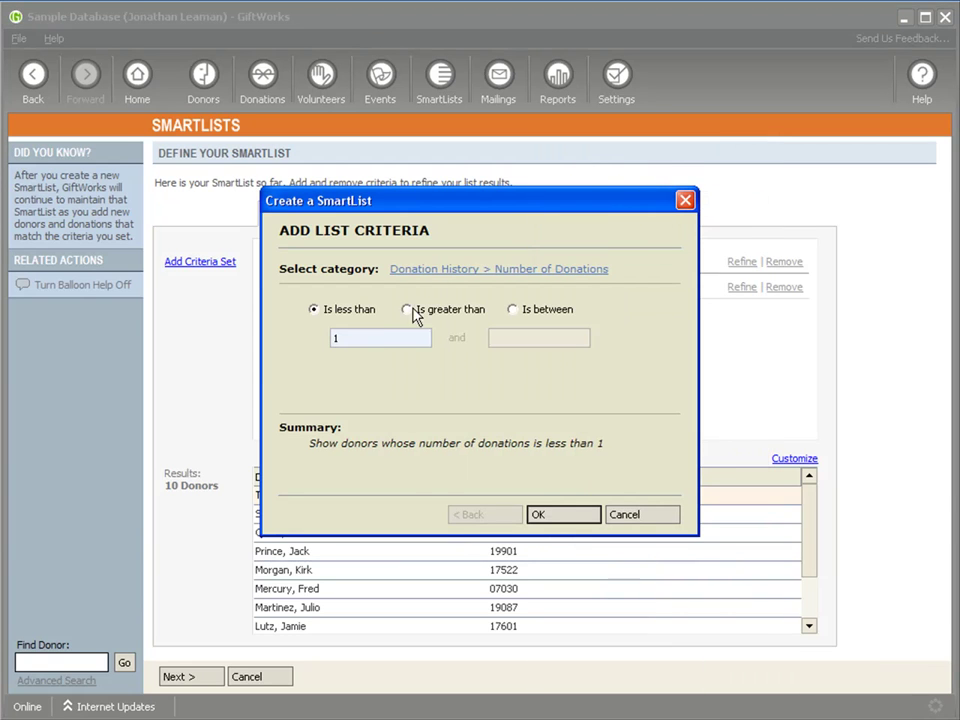
{"action": "left_click", "coordinate": [626, 514]}
{"action": "left_click", "coordinate": [213, 262]}
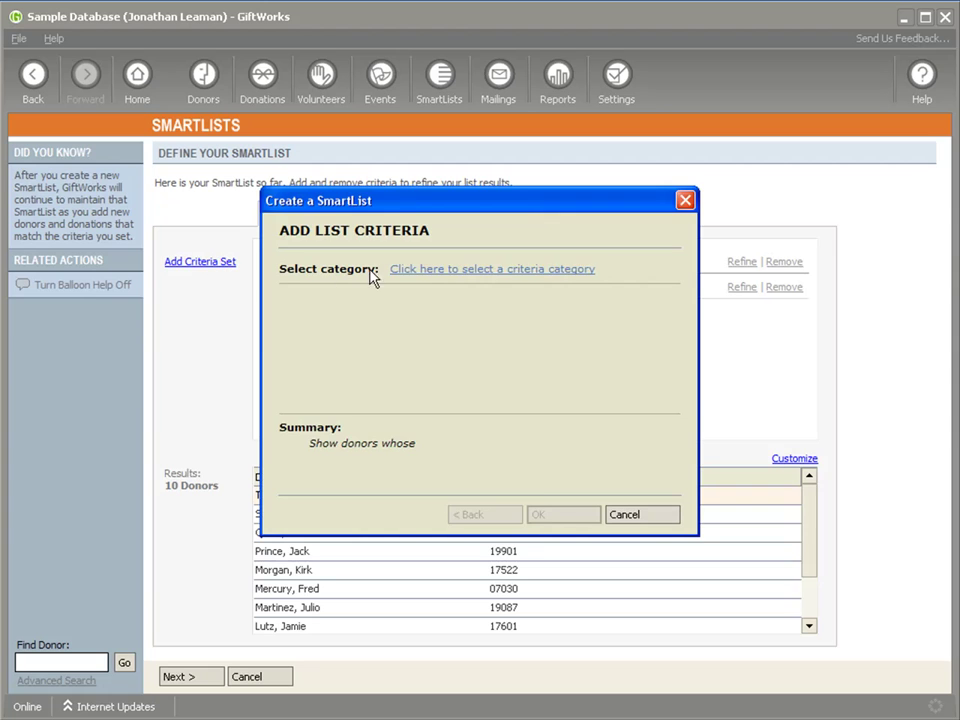
{"action": "left_click", "coordinate": [422, 269]}
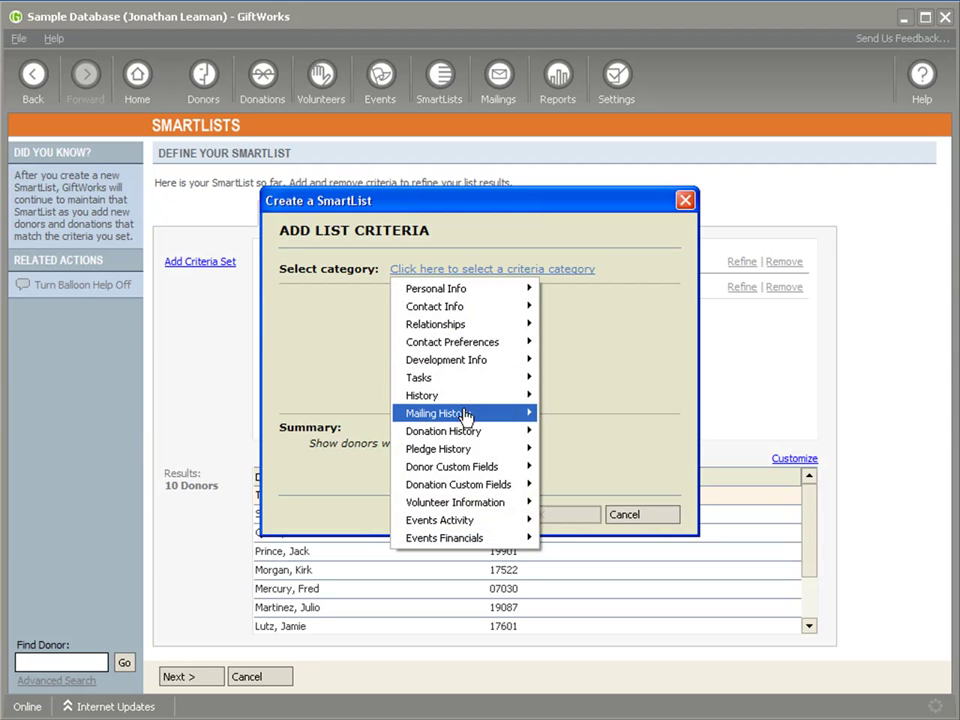
{"action": "mouse_move", "coordinate": [484, 400]}
{"action": "left_click", "coordinate": [546, 400]}
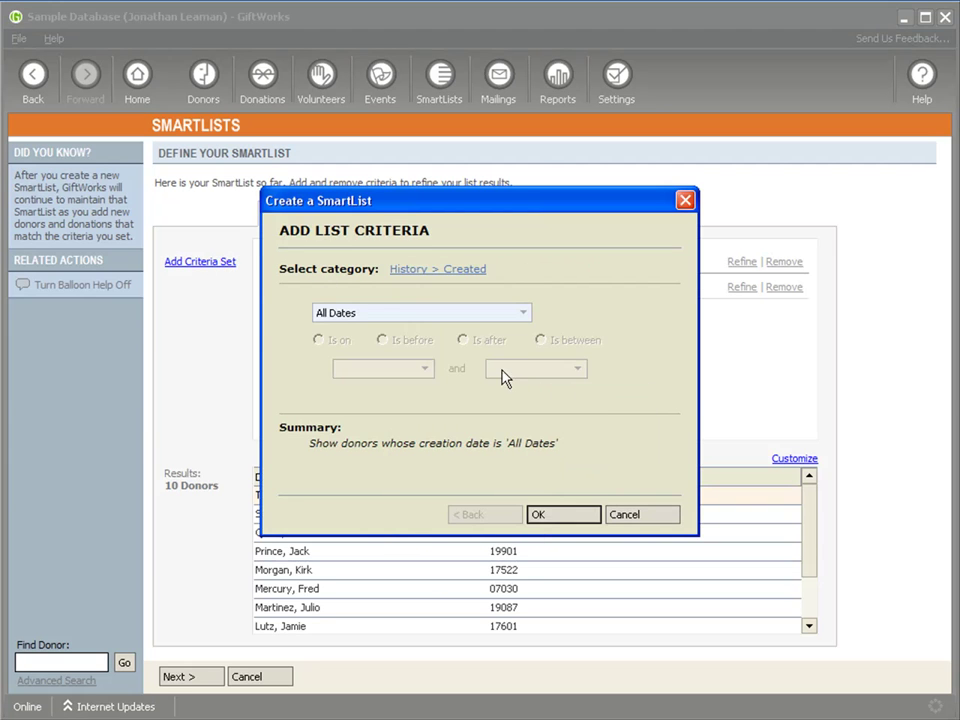
{"action": "left_click", "coordinate": [518, 313]}
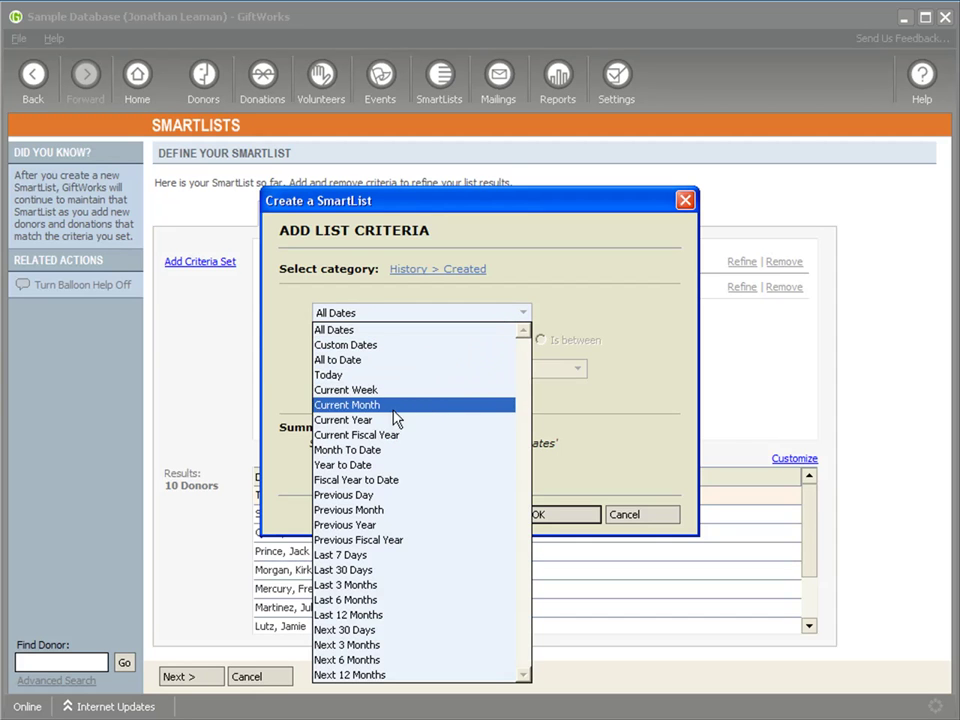
{"action": "left_click", "coordinate": [381, 345]}
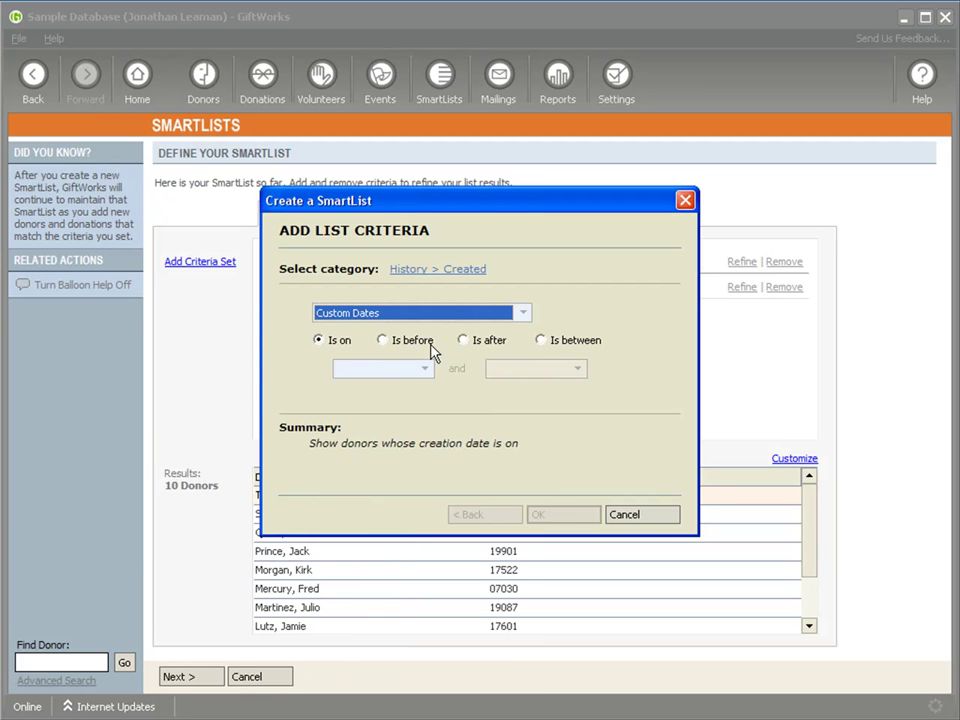
{"action": "left_click", "coordinate": [645, 513]}
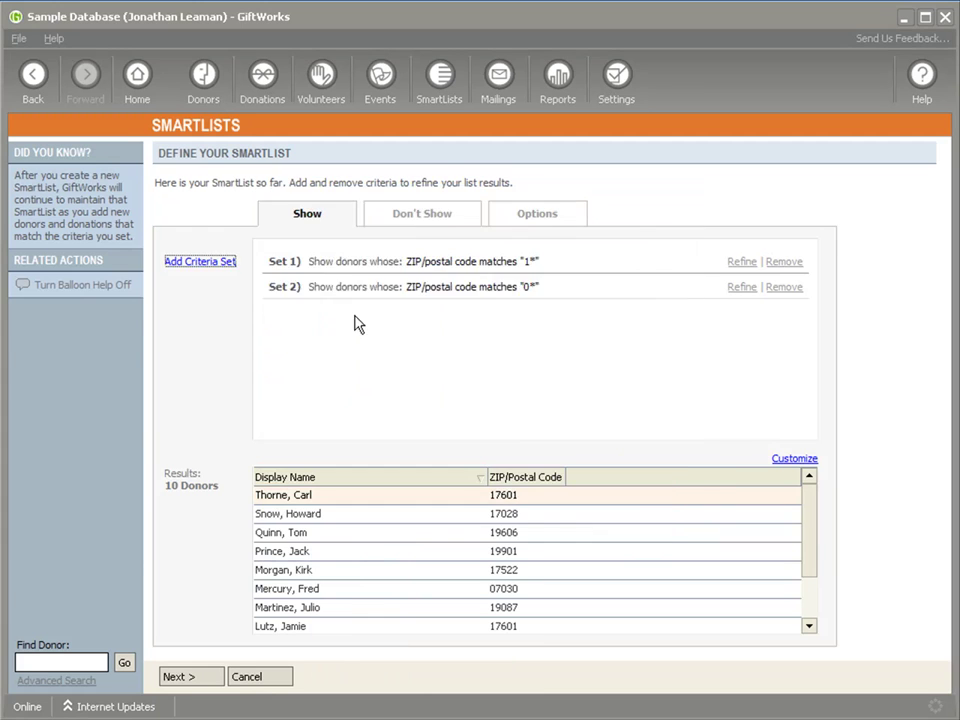
{"action": "left_click", "coordinate": [205, 264]}
{"action": "left_click", "coordinate": [410, 270]}
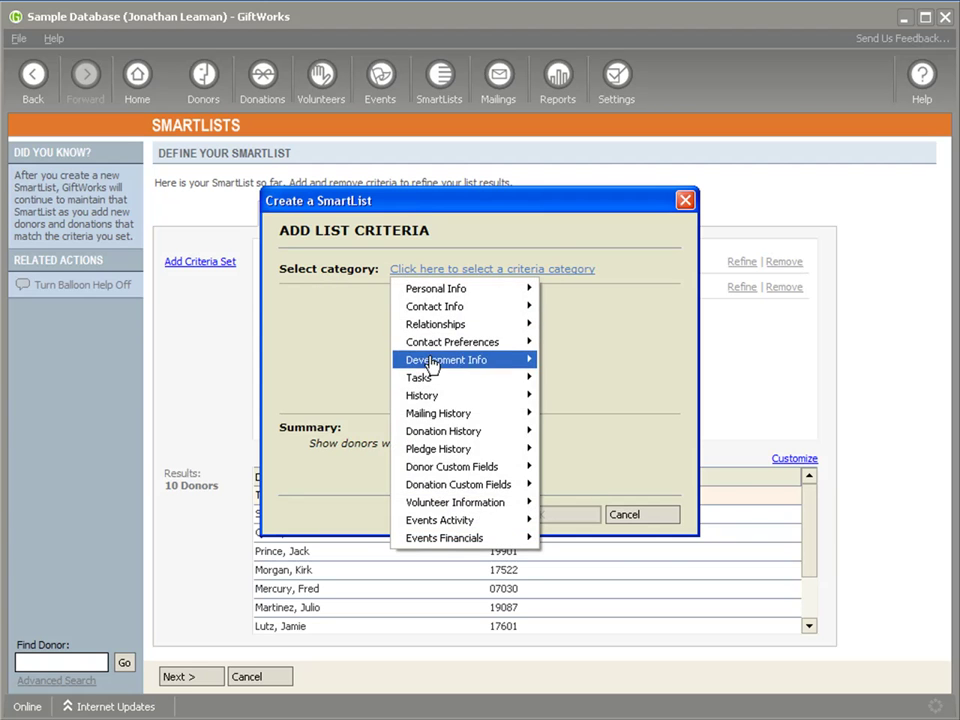
{"action": "mouse_move", "coordinate": [447, 452]}
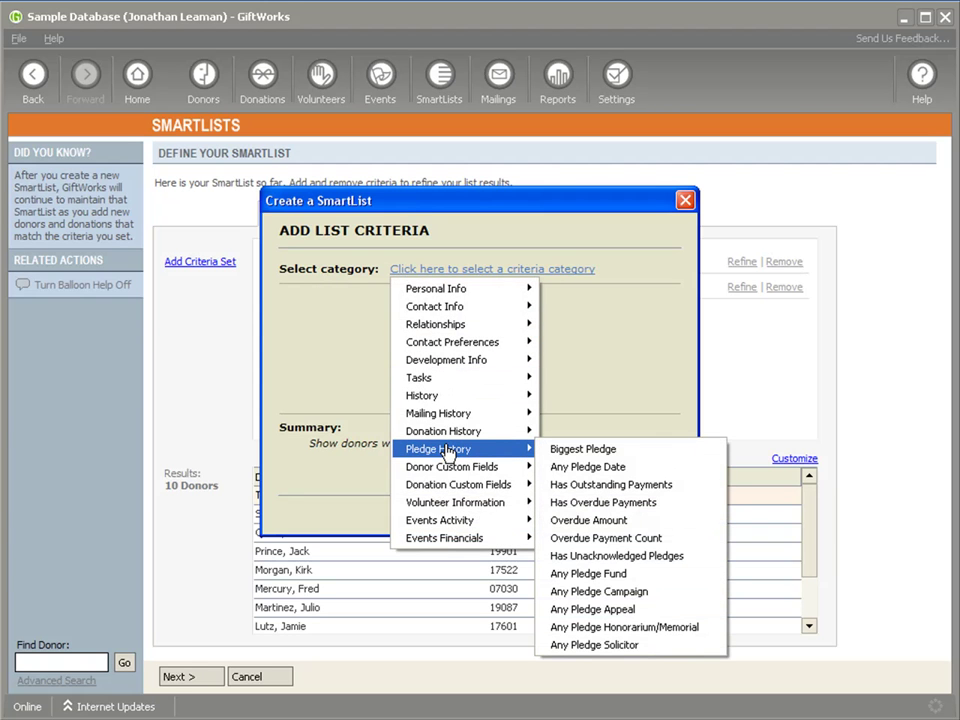
{"action": "left_click", "coordinate": [553, 503]}
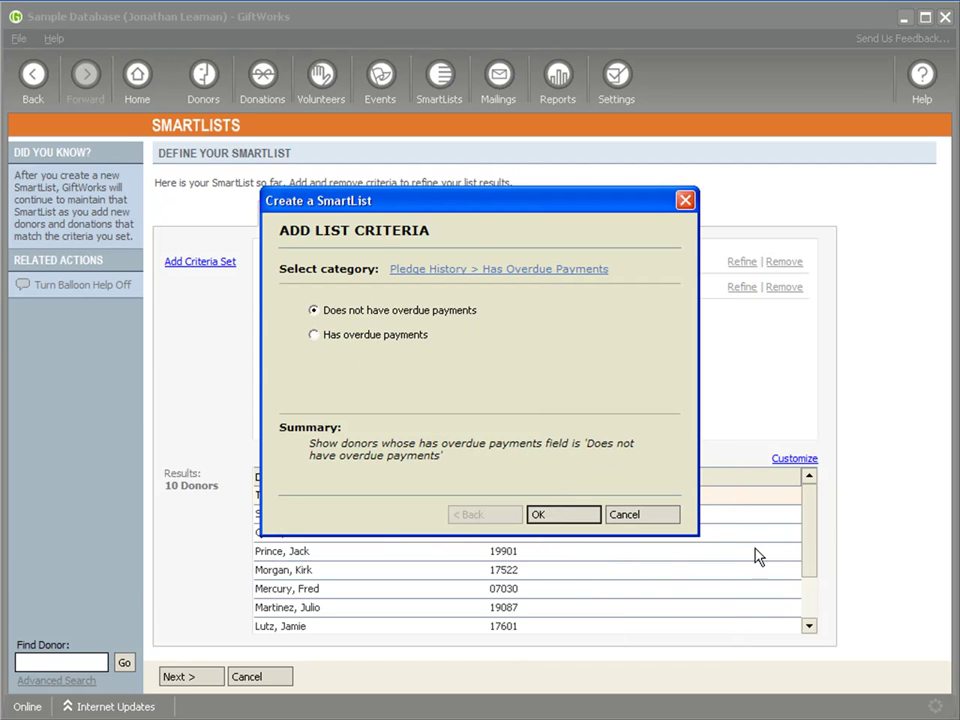
{"action": "left_click", "coordinate": [636, 514]}
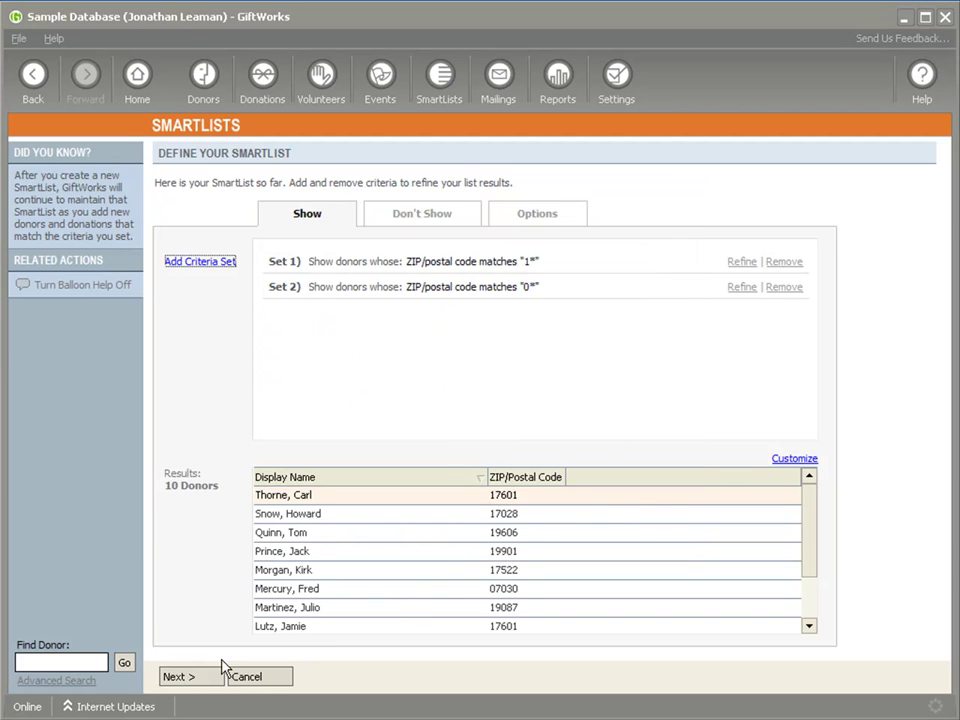
Name the donor list 'Donor Zips 0 or 1', keep it Uncategorized, share and favorite it, then save
{"action": "left_click", "coordinate": [195, 679]}
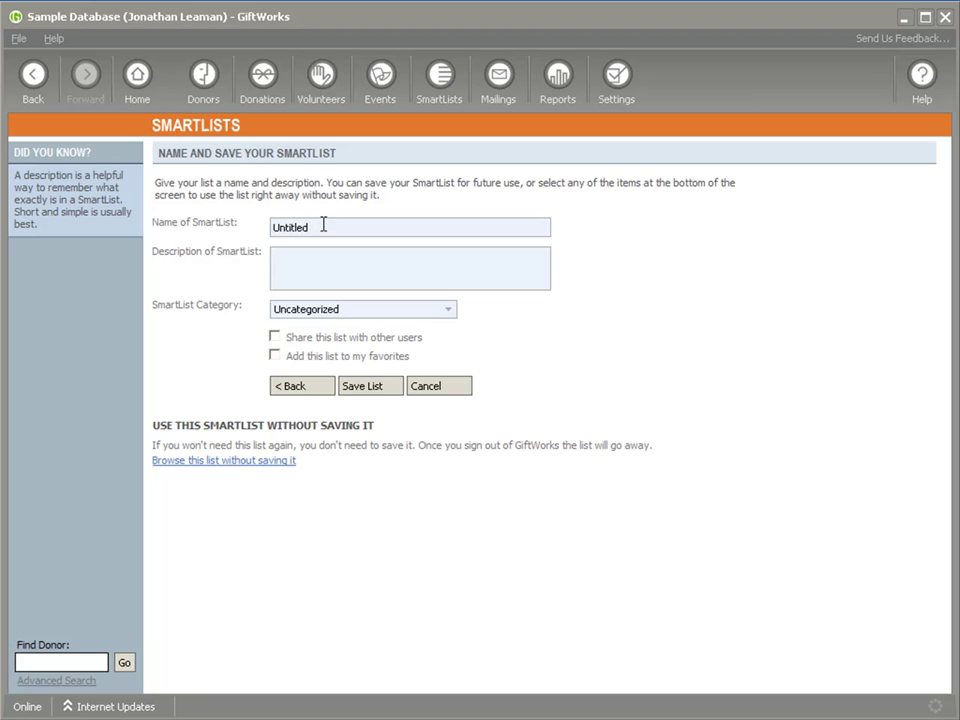
{"action": "left_click_drag", "start_coordinate": [324, 224], "coordinate": [258, 228]}
{"action": "type", "text": "Donor Zips 0 or 1"}
{"action": "left_click", "coordinate": [449, 314]}
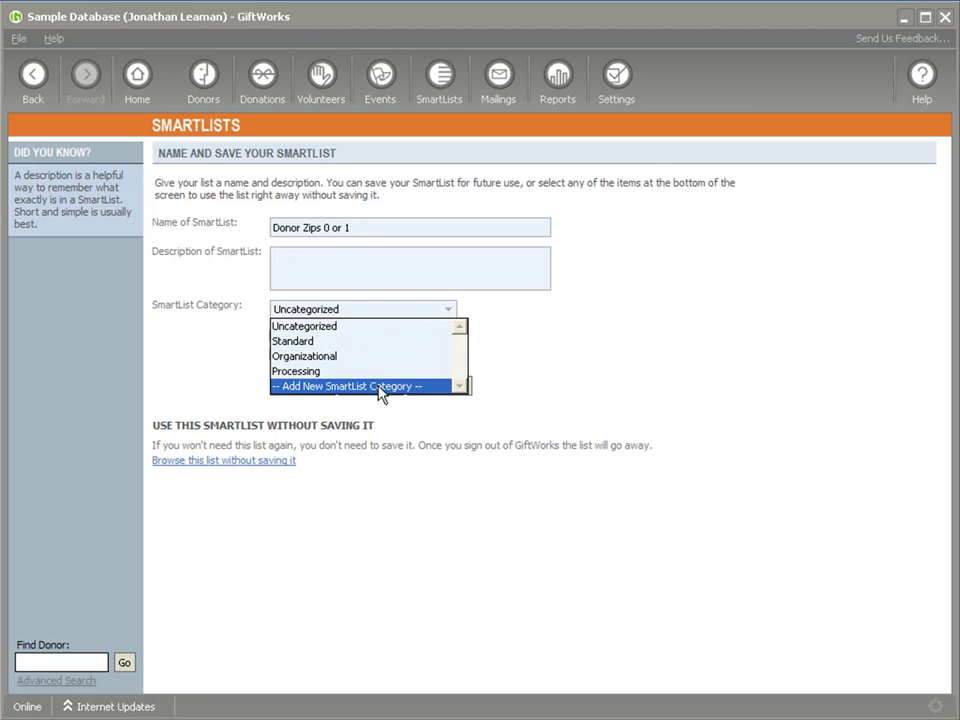
{"action": "left_click", "coordinate": [350, 327]}
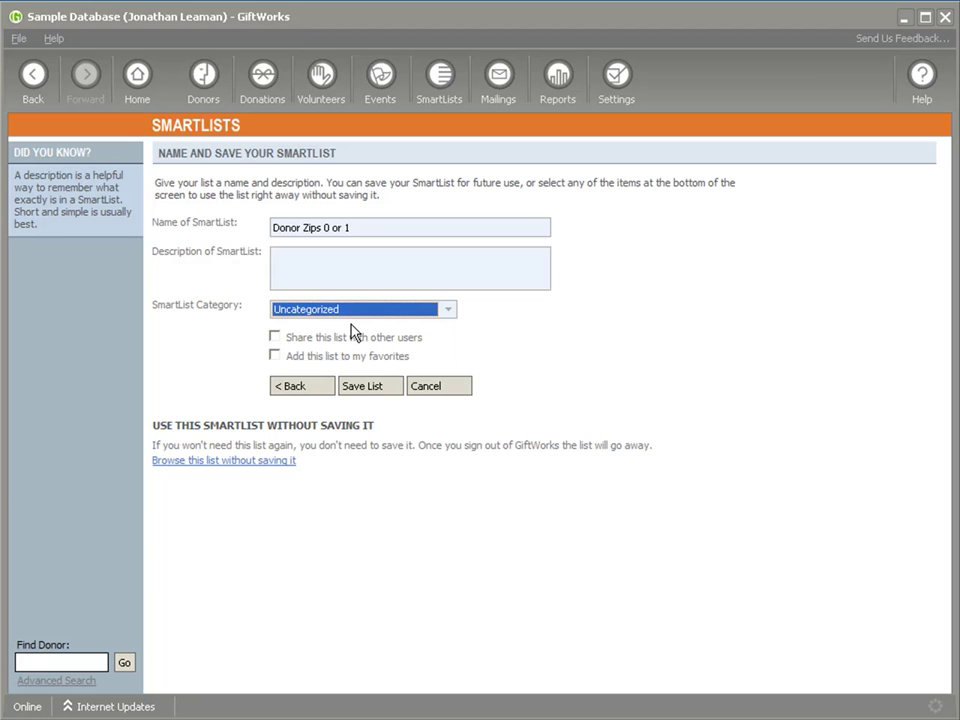
{"action": "left_click", "coordinate": [276, 338]}
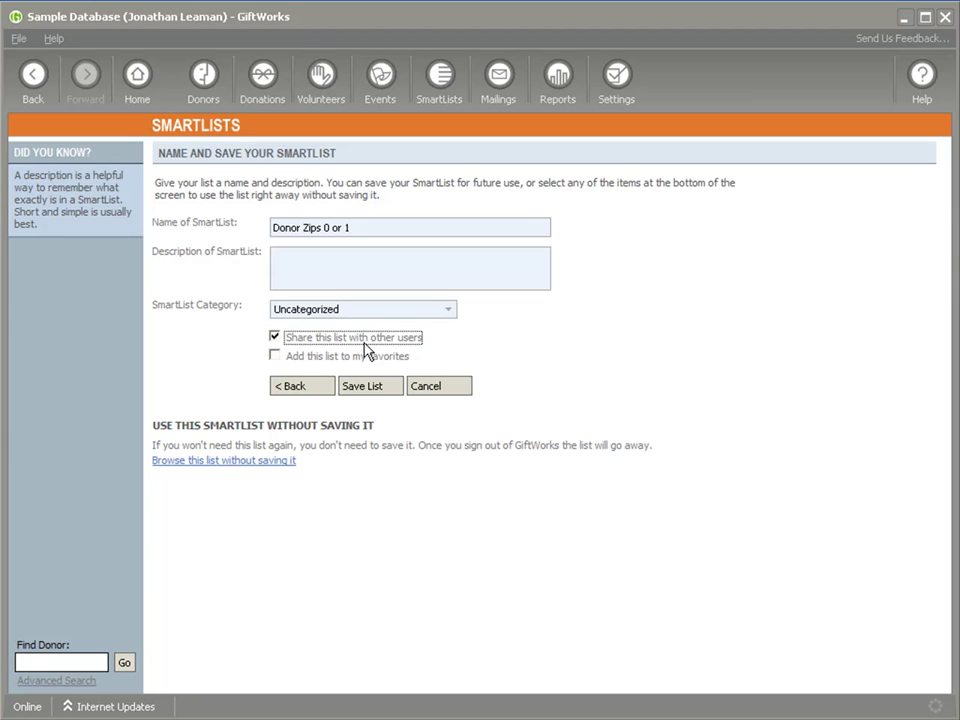
{"action": "left_click", "coordinate": [275, 356]}
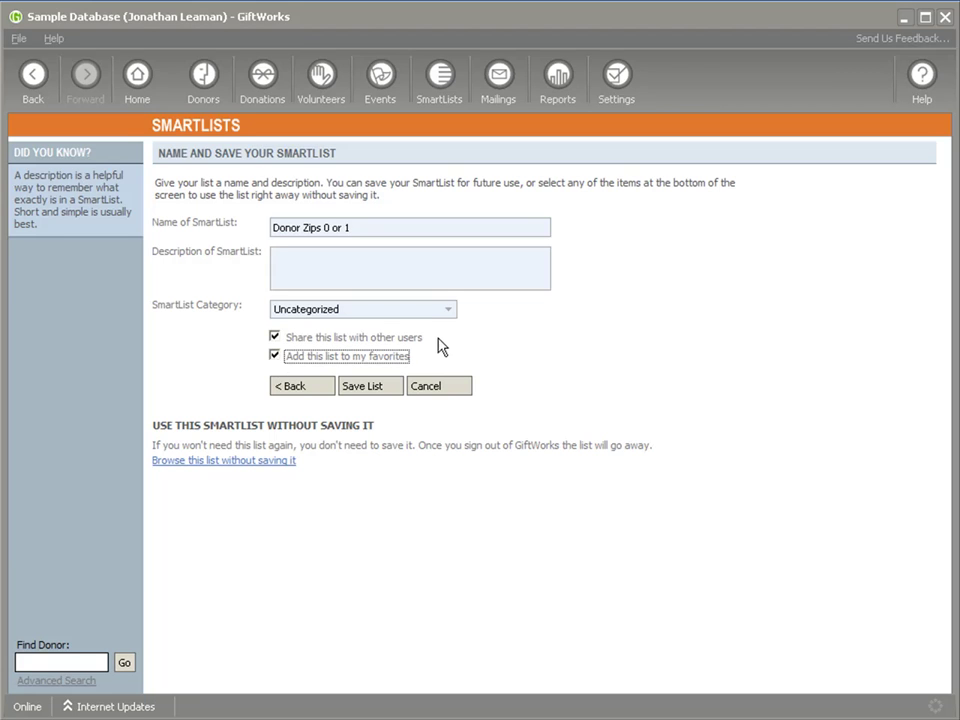
{"action": "left_click", "coordinate": [372, 389]}
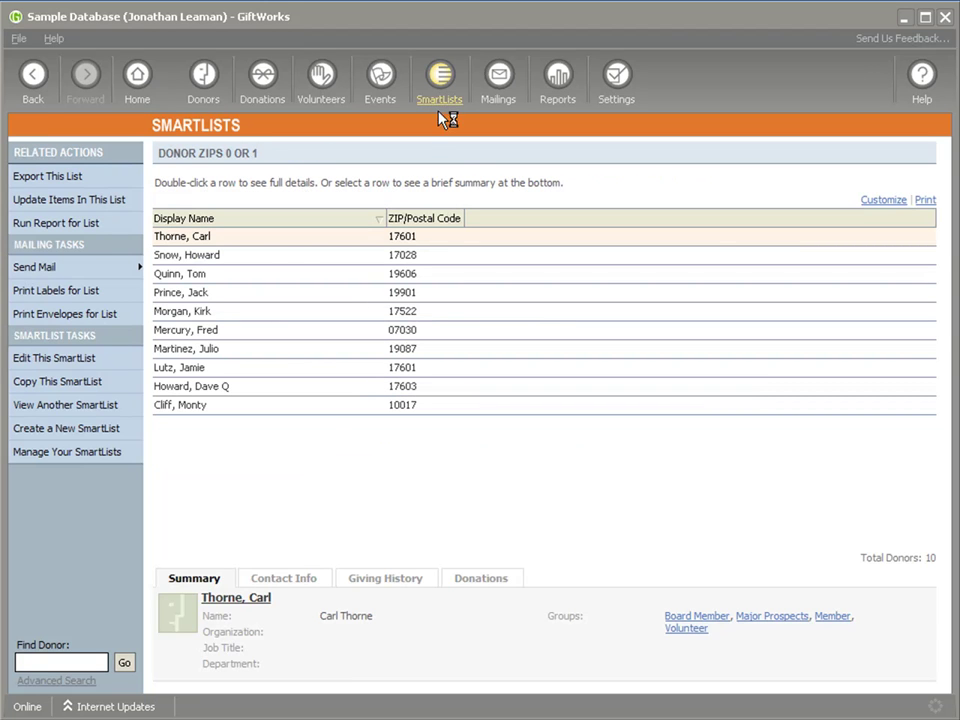
Look over all saved SmartLists, then go back to the SmartLists home page
{"action": "left_click", "coordinate": [439, 80]}
{"action": "left_click", "coordinate": [450, 250]}
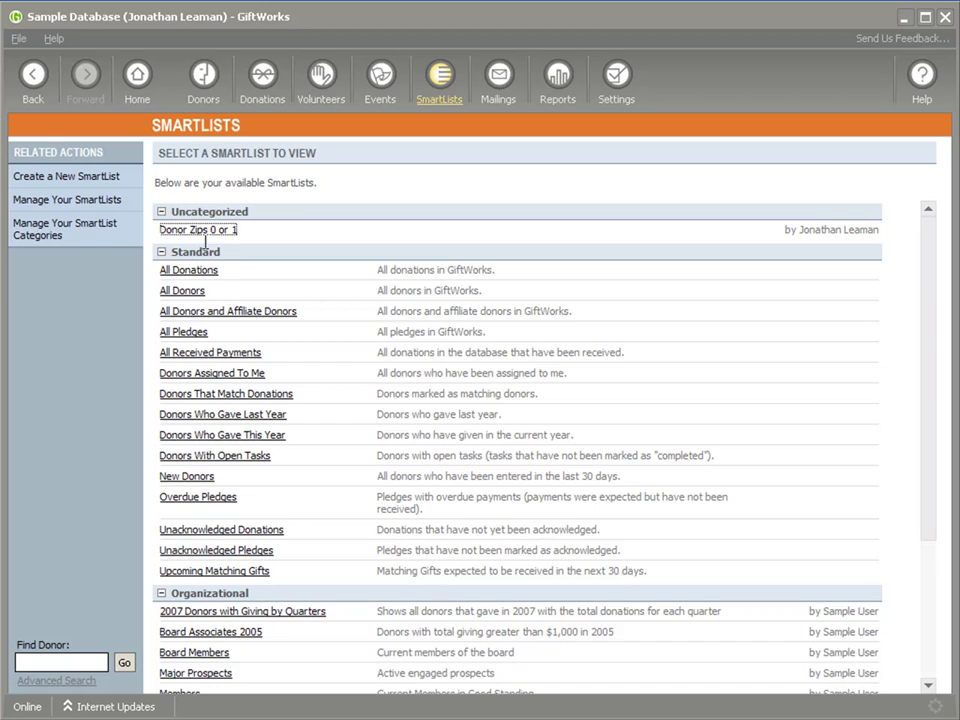
{"action": "left_click", "coordinate": [33, 76]}
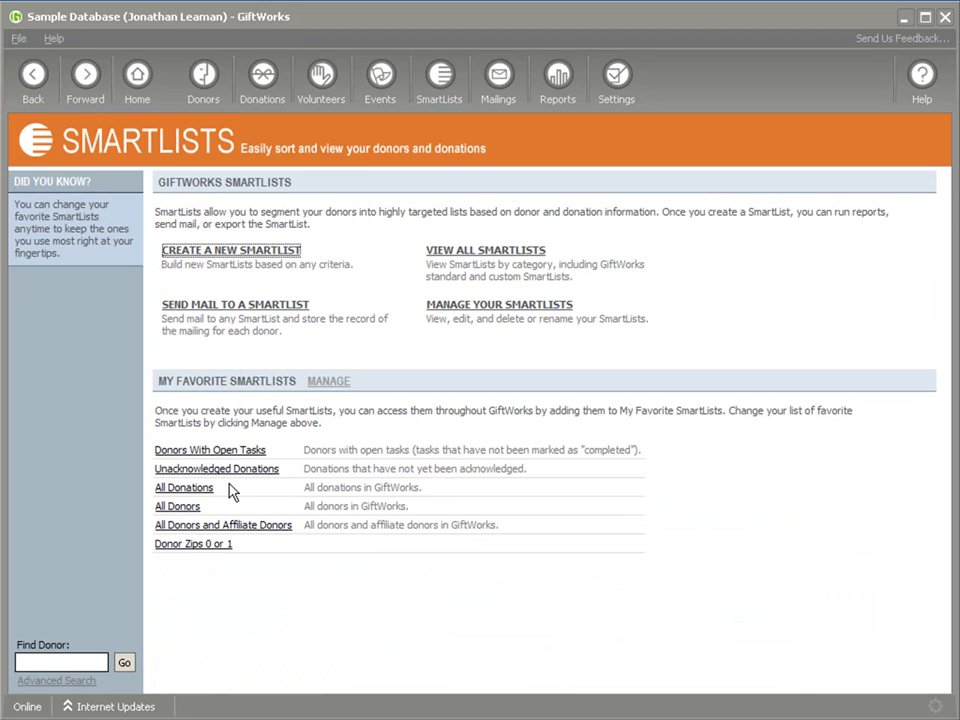
Start a new SmartList that shows donations
{"action": "left_click", "coordinate": [219, 252]}
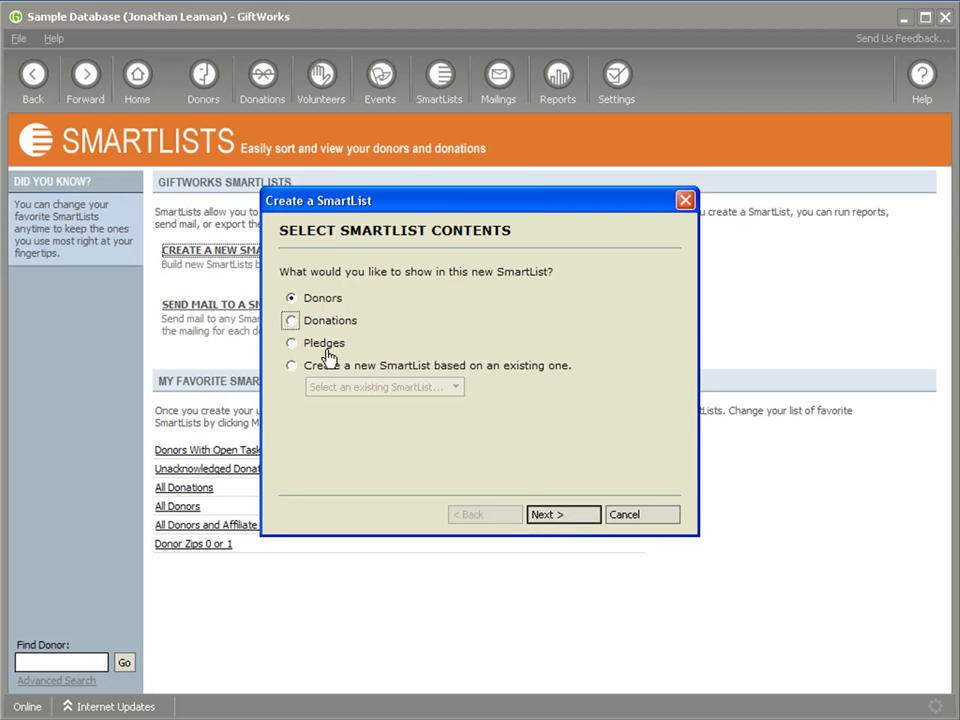
{"action": "left_click", "coordinate": [293, 322]}
{"action": "left_click", "coordinate": [575, 515]}
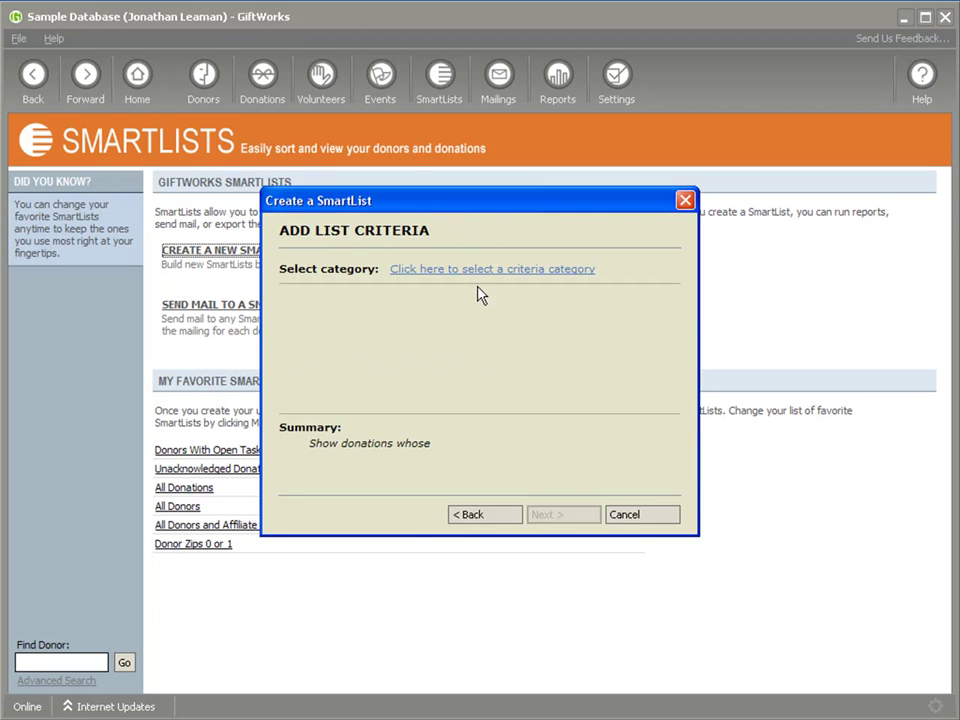
Add the criterion Donation Amount is greater than $100.00
{"action": "left_click", "coordinate": [478, 270]}
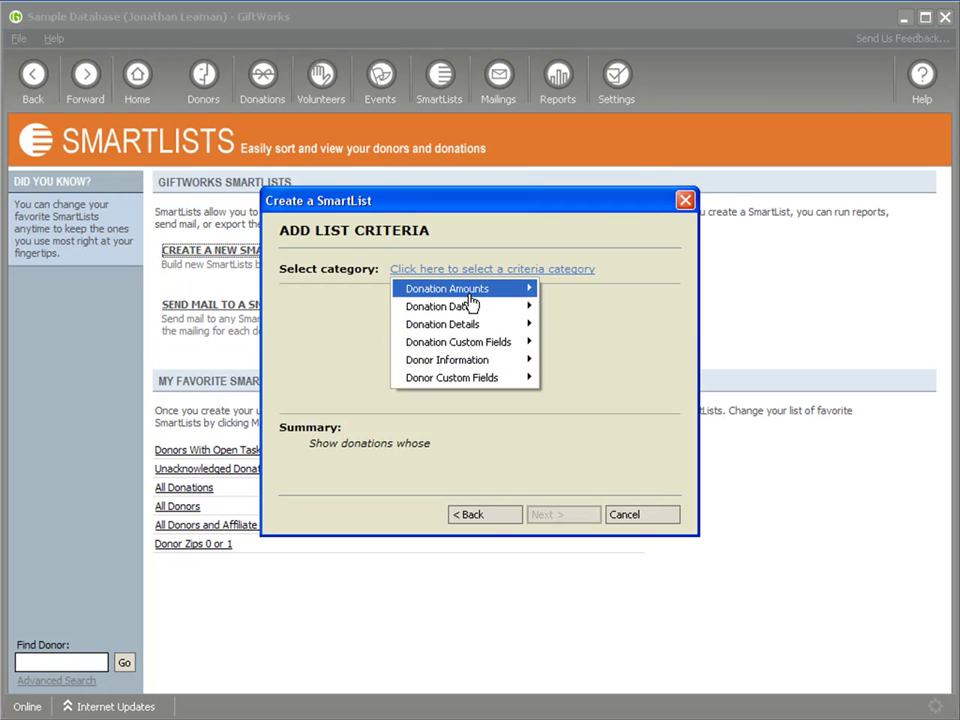
{"action": "mouse_move", "coordinate": [476, 290]}
{"action": "left_click", "coordinate": [558, 292]}
{"action": "left_click", "coordinate": [406, 311]}
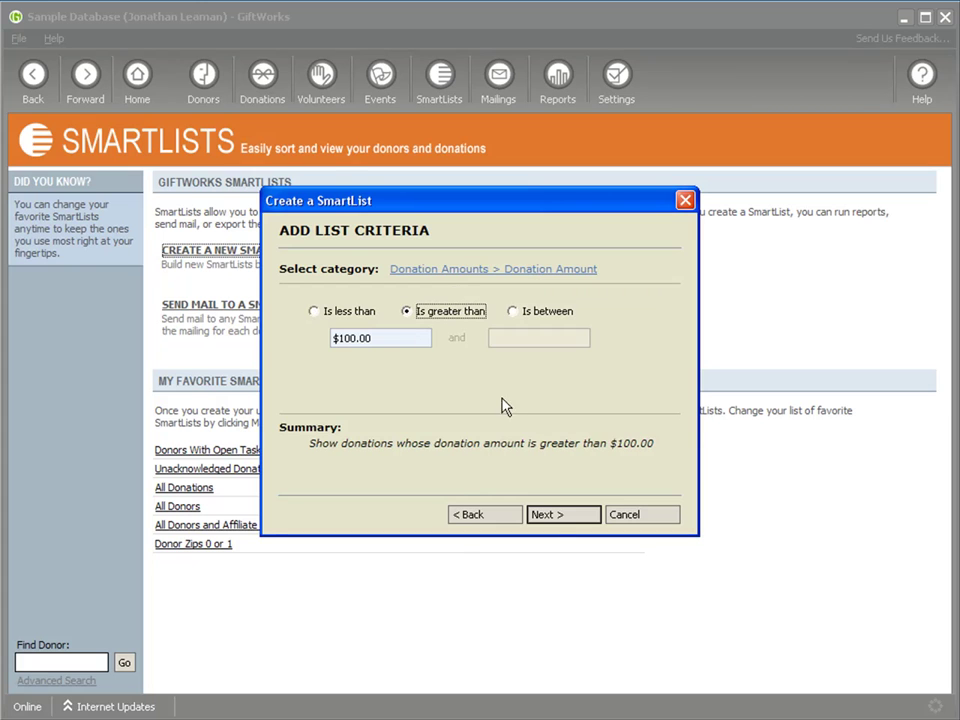
{"action": "left_click", "coordinate": [552, 516]}
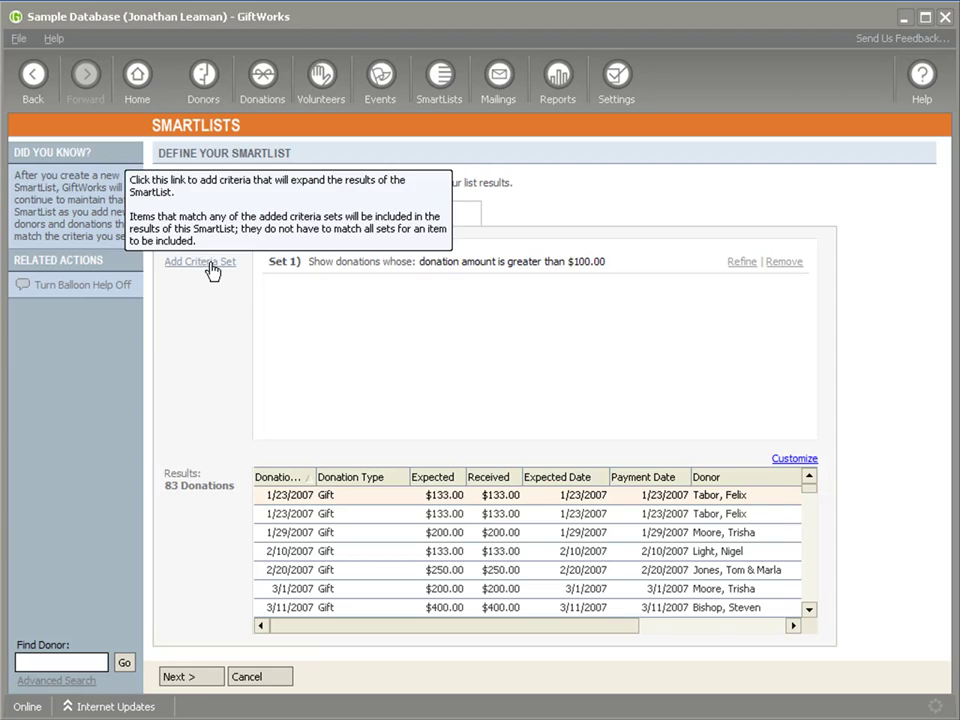
Refine the criteria set by appending donor profile is 'Household Profile'
{"action": "left_click", "coordinate": [739, 262]}
{"action": "left_click", "coordinate": [316, 436]}
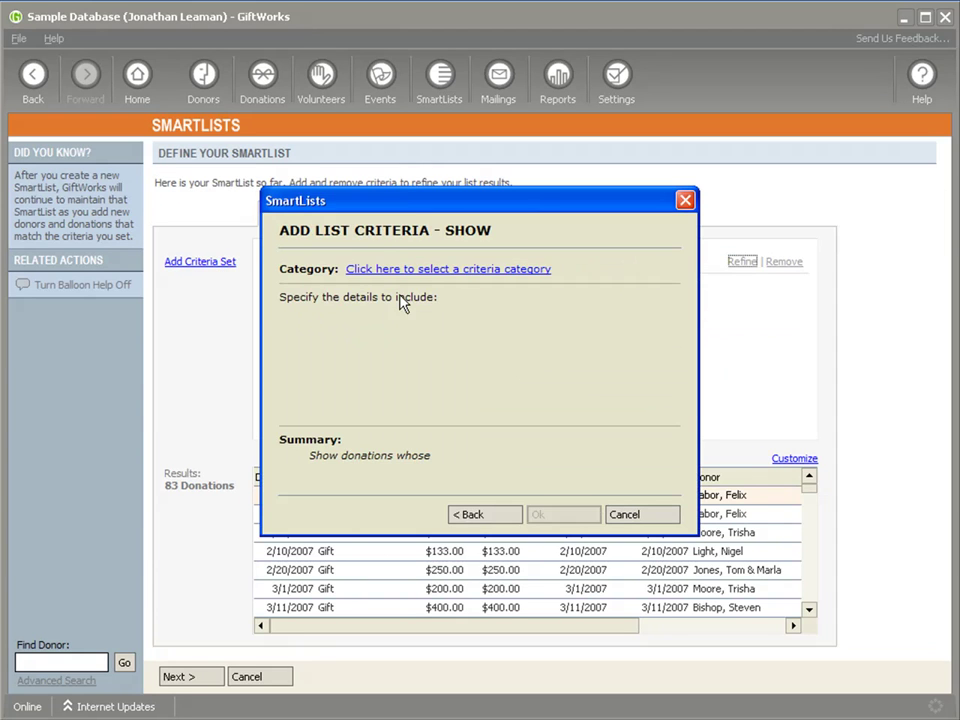
{"action": "left_click", "coordinate": [422, 270]}
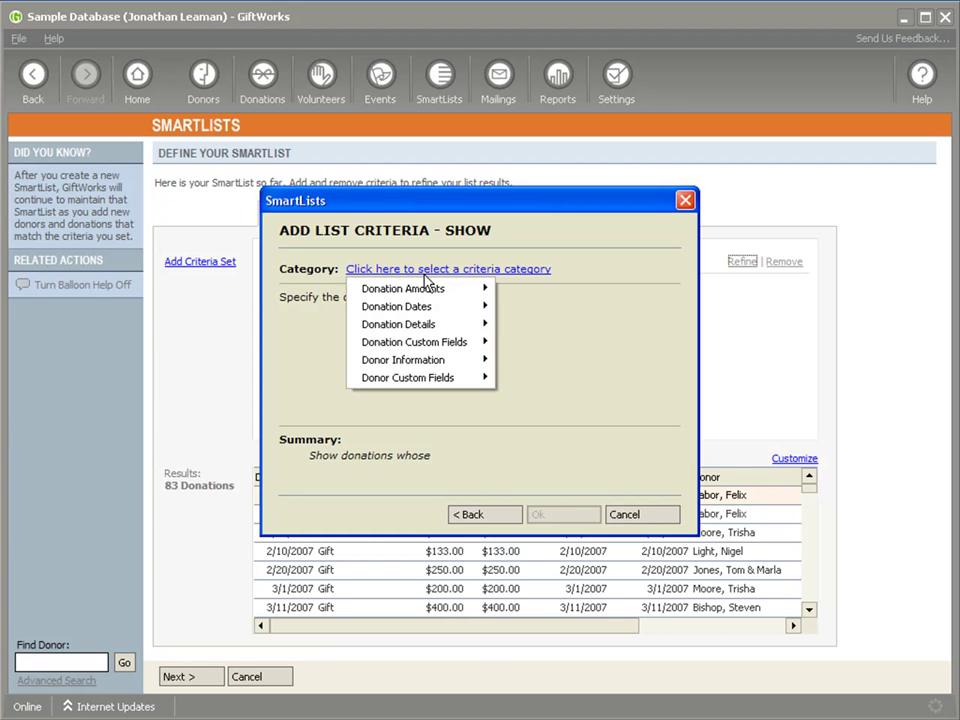
{"action": "mouse_move", "coordinate": [429, 326]}
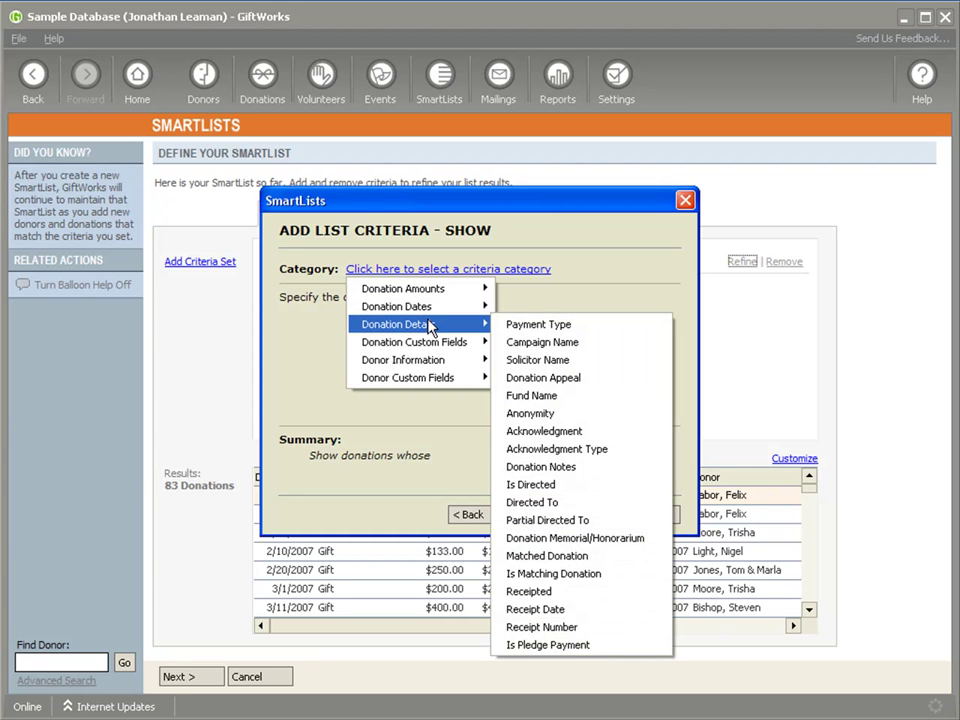
{"action": "mouse_move", "coordinate": [461, 362]}
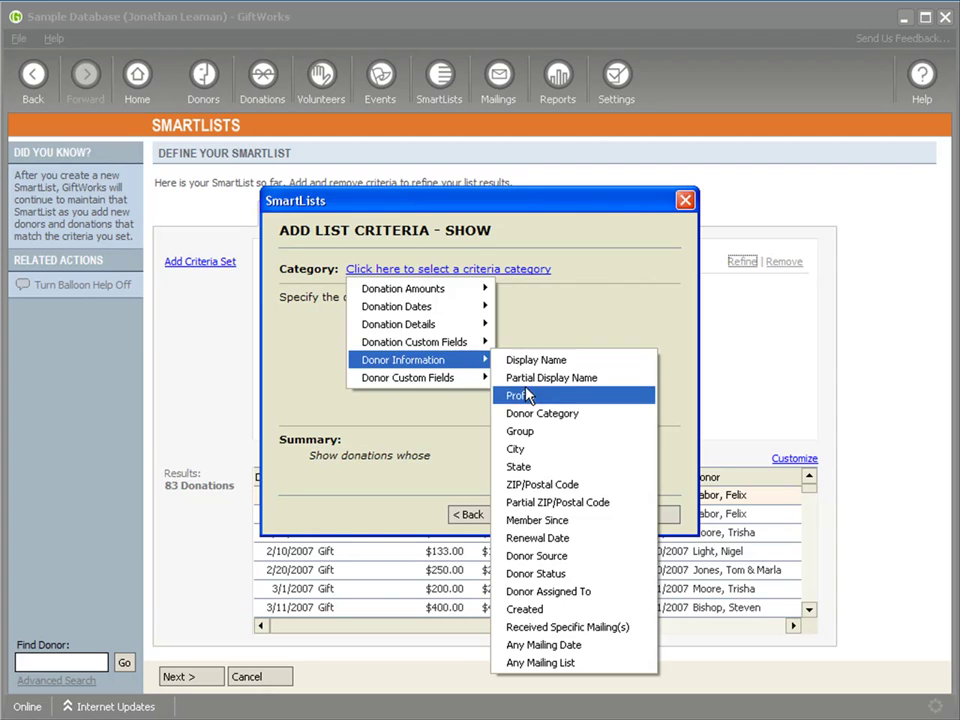
{"action": "left_click", "coordinate": [522, 396]}
{"action": "left_click", "coordinate": [320, 346]}
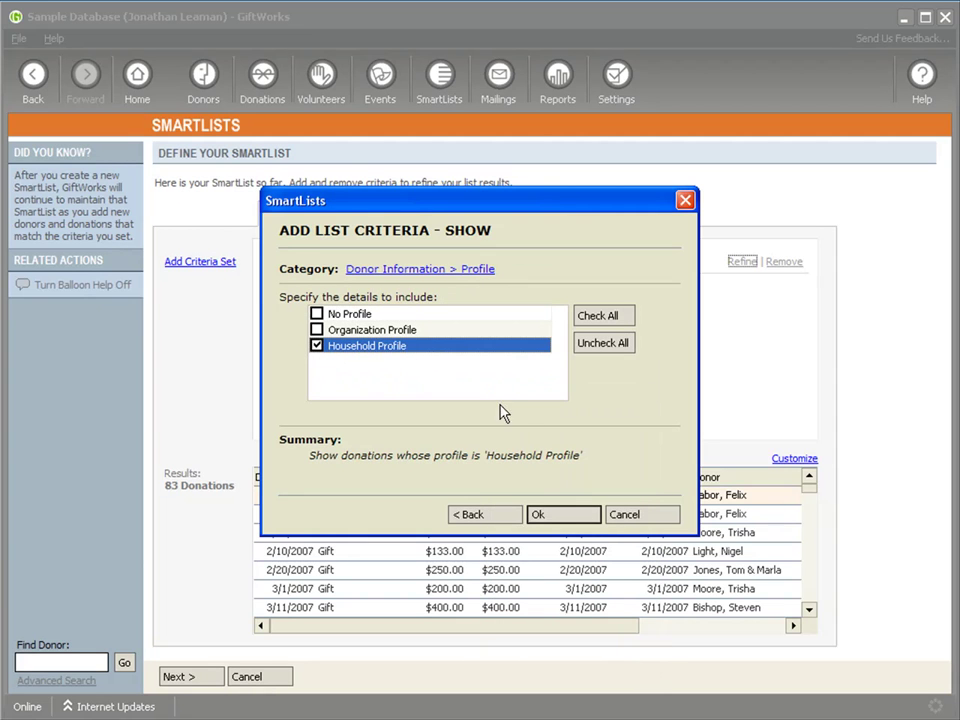
{"action": "left_click", "coordinate": [555, 515]}
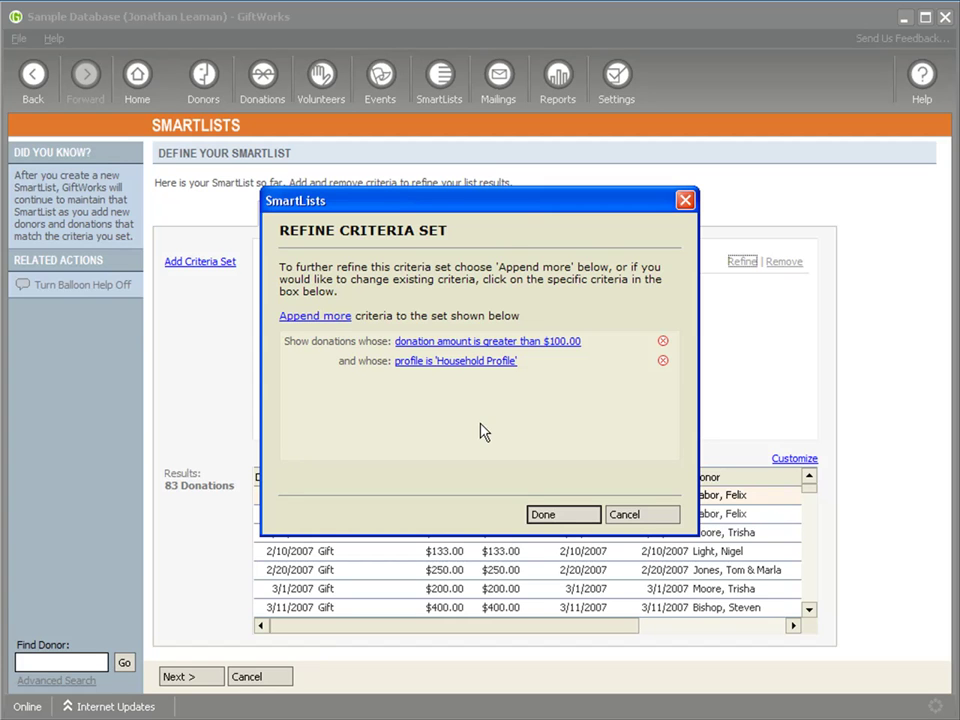
Apply the refined set for 8 donations and scroll the results to the Fund column
{"action": "left_click", "coordinate": [552, 514]}
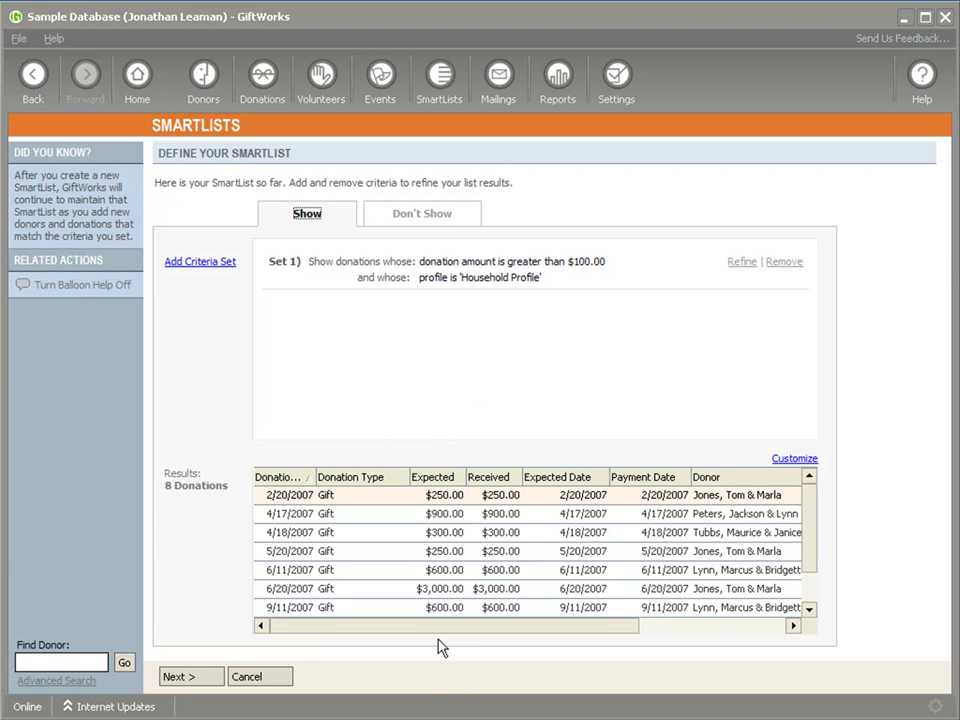
{"action": "left_click_drag", "start_coordinate": [443, 632], "coordinate": [591, 626]}
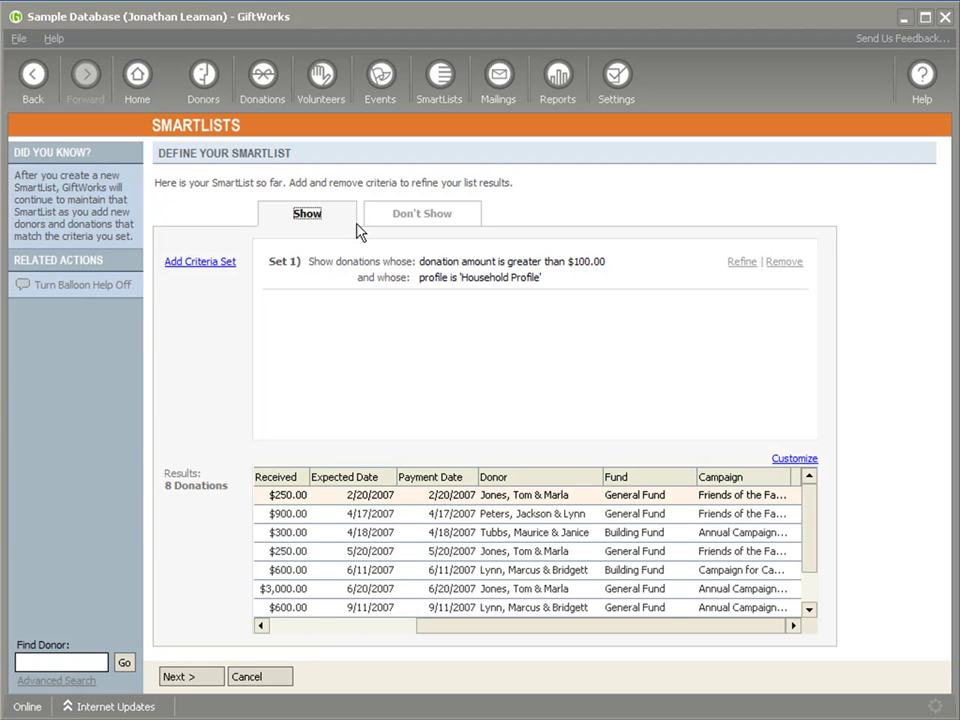
Add a Don't Show set excluding donations with Fund Name 'Building Fund', leaving 6
{"action": "left_click", "coordinate": [389, 222]}
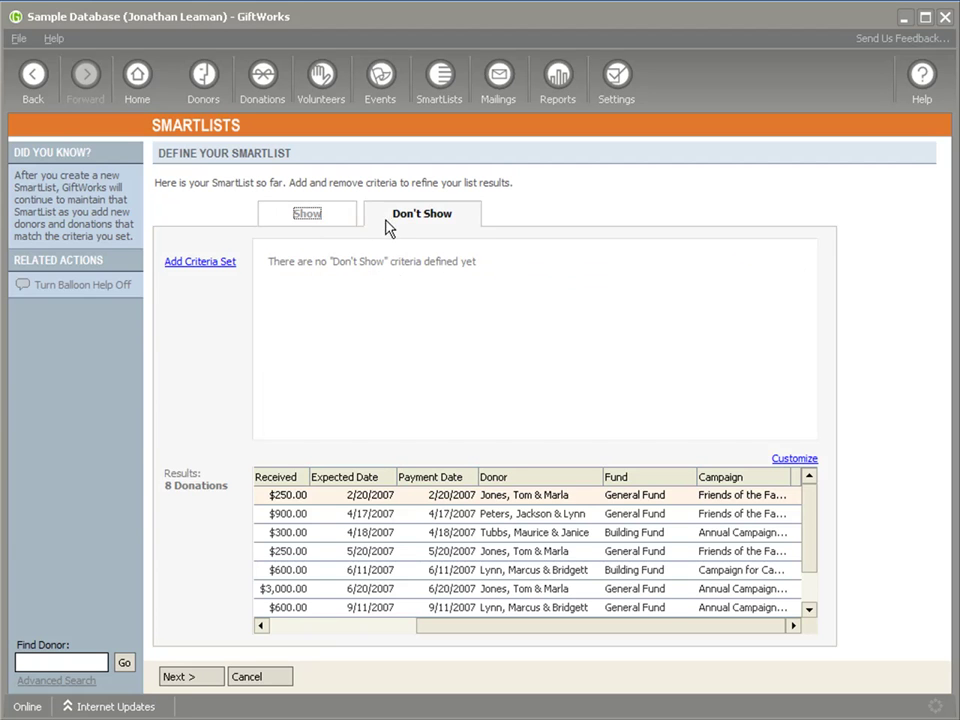
{"action": "left_click", "coordinate": [214, 264]}
{"action": "left_click", "coordinate": [440, 272]}
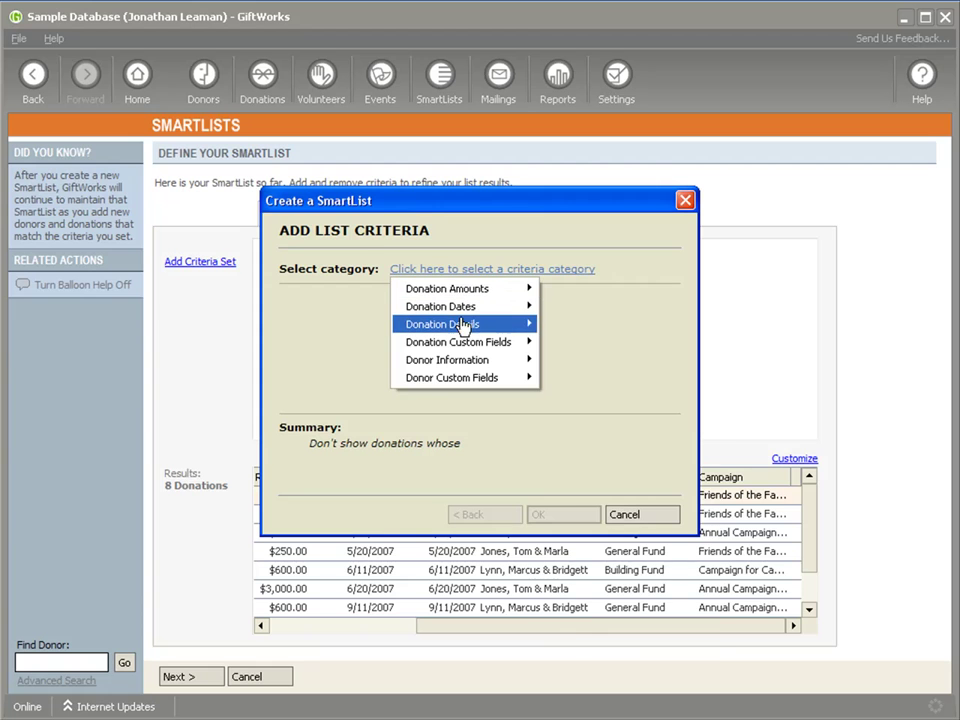
{"action": "mouse_move", "coordinate": [476, 326]}
{"action": "left_click", "coordinate": [588, 396]}
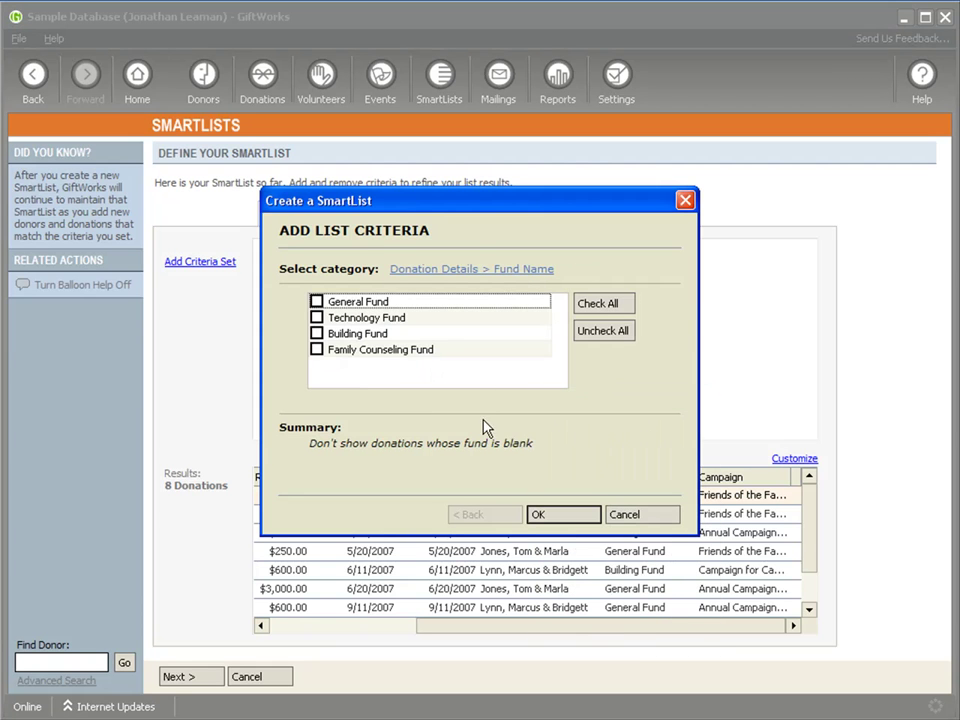
{"action": "left_click", "coordinate": [316, 334]}
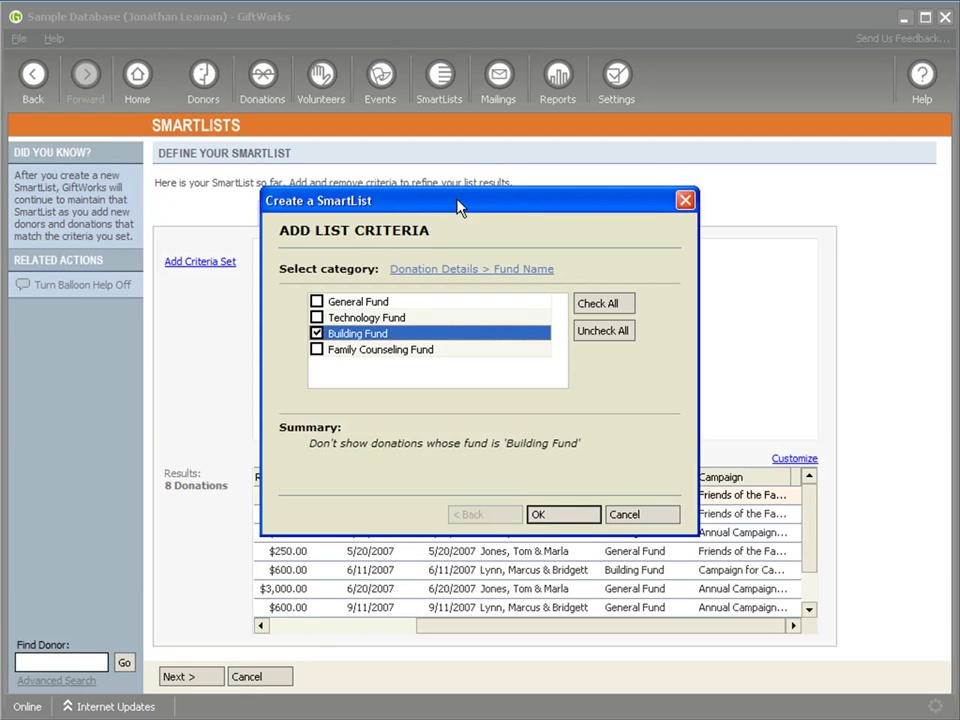
{"action": "left_click_drag", "start_coordinate": [458, 207], "coordinate": [333, 103]}
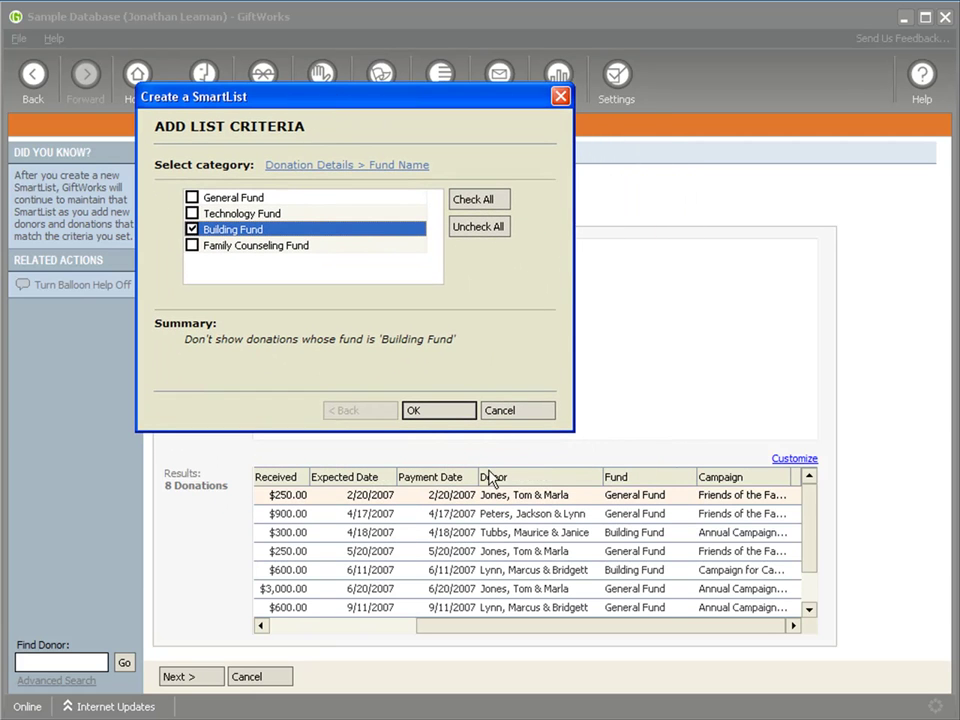
{"action": "left_click", "coordinate": [424, 413]}
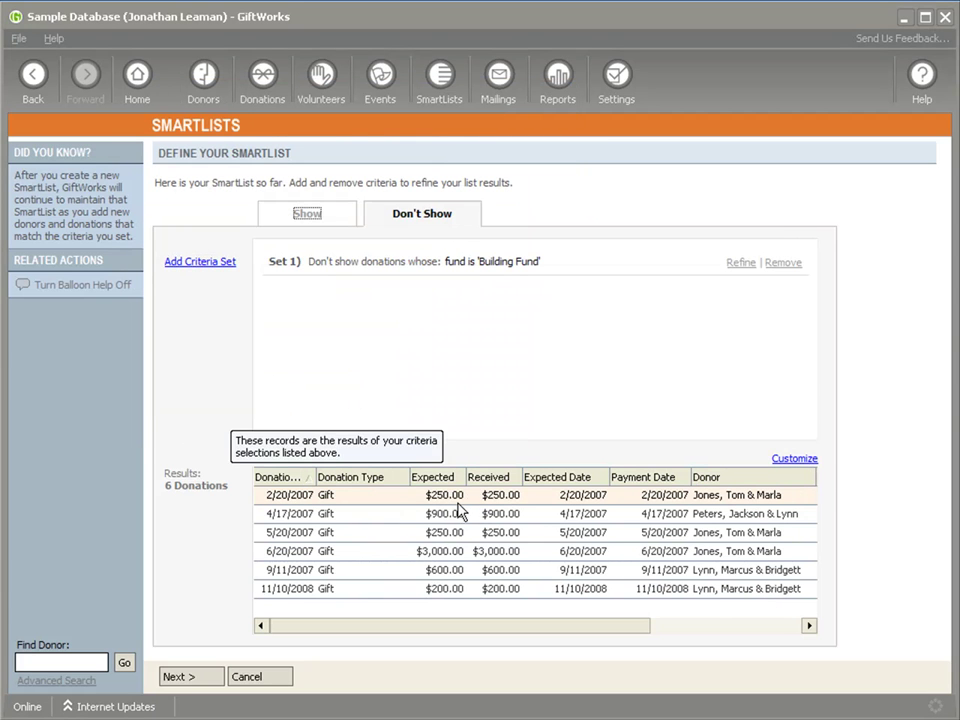
Name the list 'Household Donations > $100', share it with other users, and save it
{"action": "left_click", "coordinate": [189, 677]}
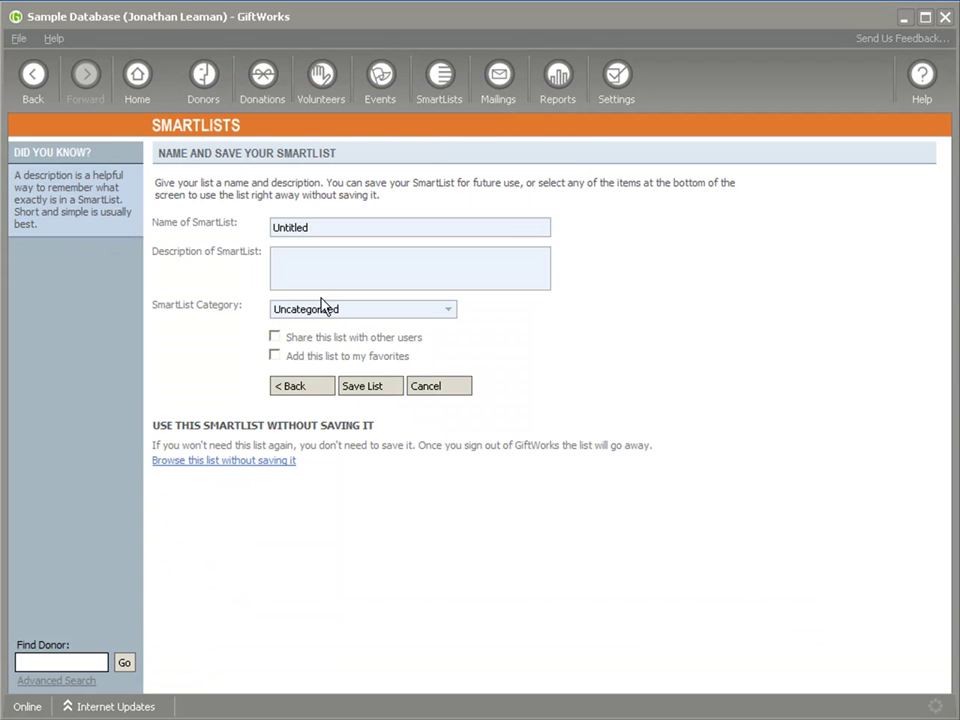
{"action": "left_click_drag", "start_coordinate": [319, 227], "coordinate": [280, 228]}
{"action": "type", "text": "Household Donations > $100"}
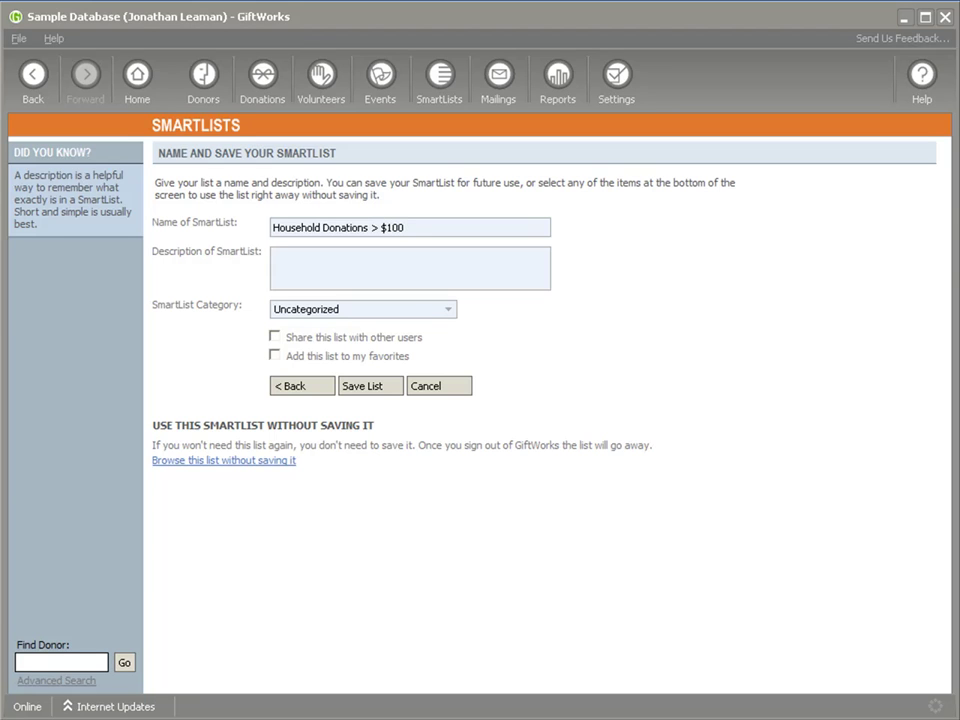
{"action": "left_click", "coordinate": [274, 337]}
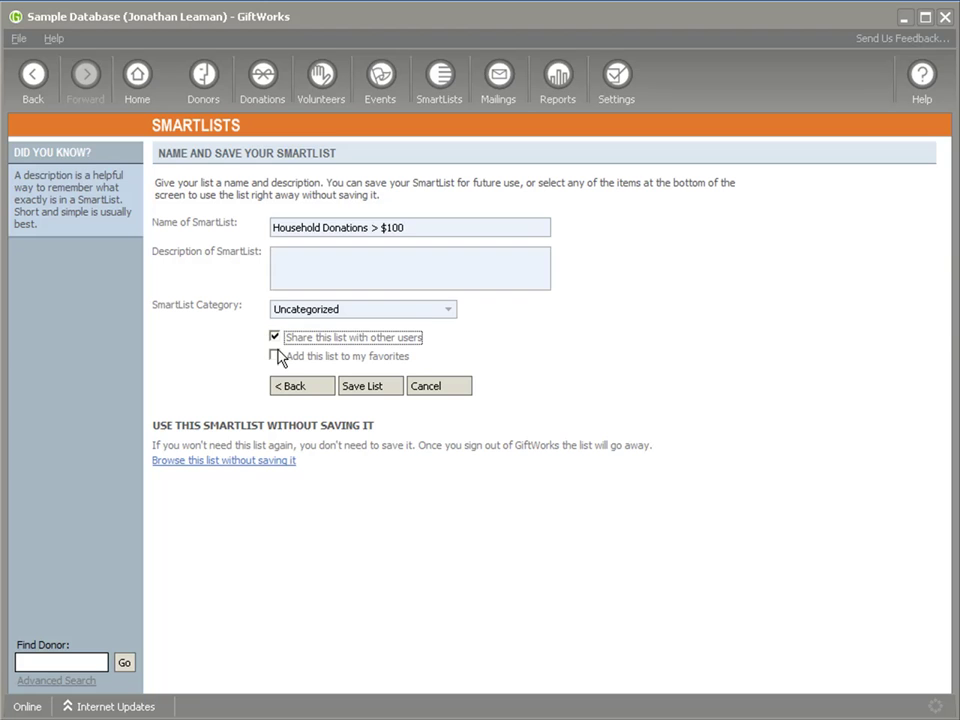
{"action": "left_click", "coordinate": [386, 387]}
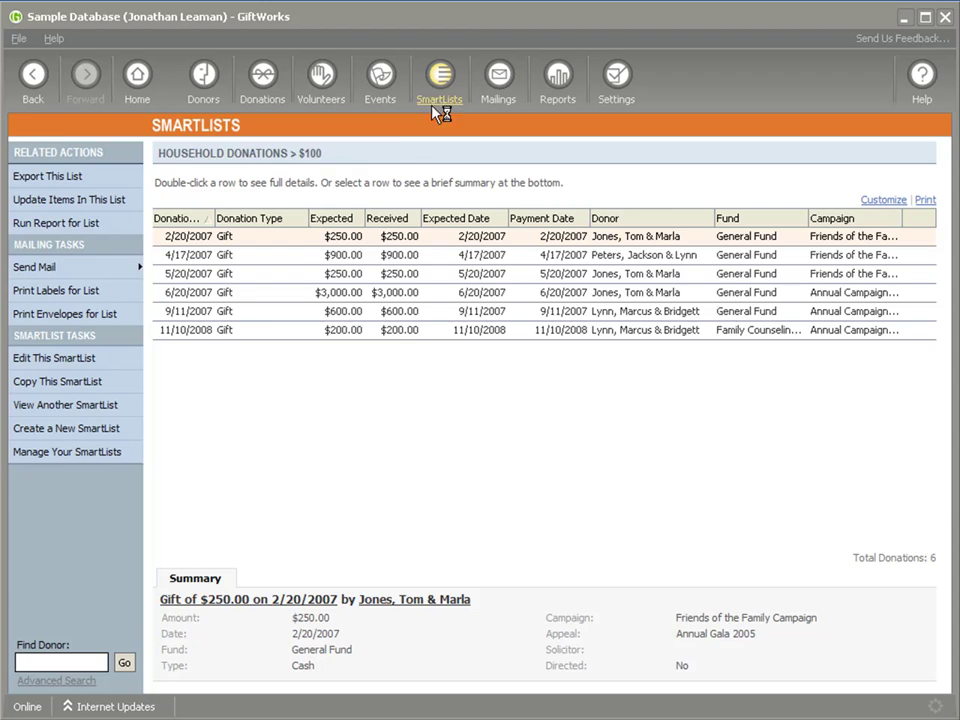
Start a new pledges SmartList and browse the criteria categories without choosing one
{"action": "left_click", "coordinate": [207, 252]}
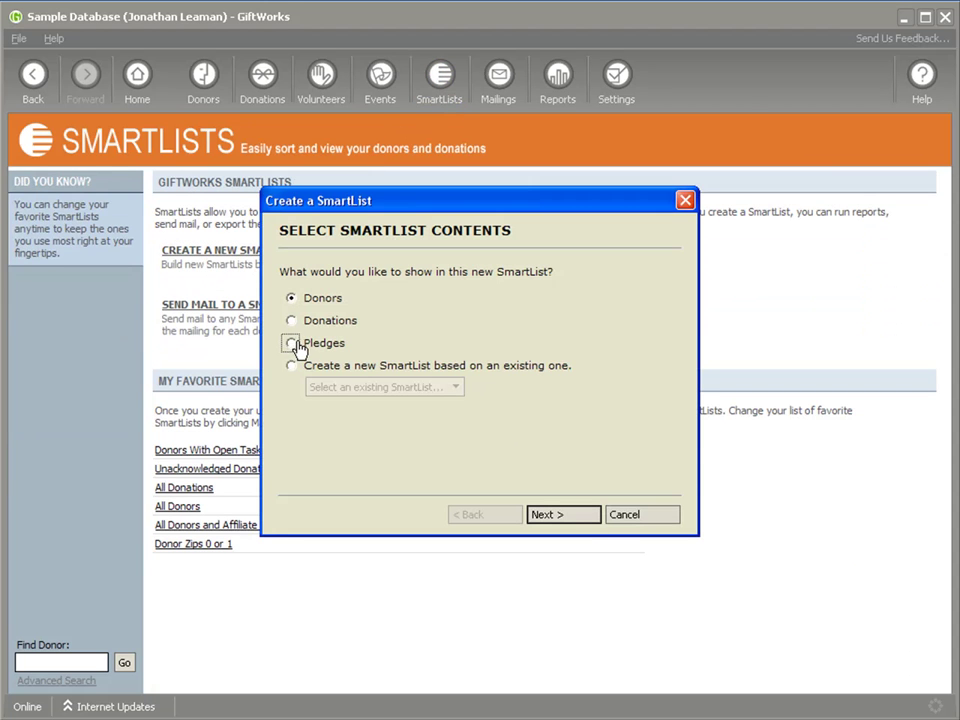
{"action": "left_click", "coordinate": [291, 343]}
{"action": "left_click", "coordinate": [553, 514]}
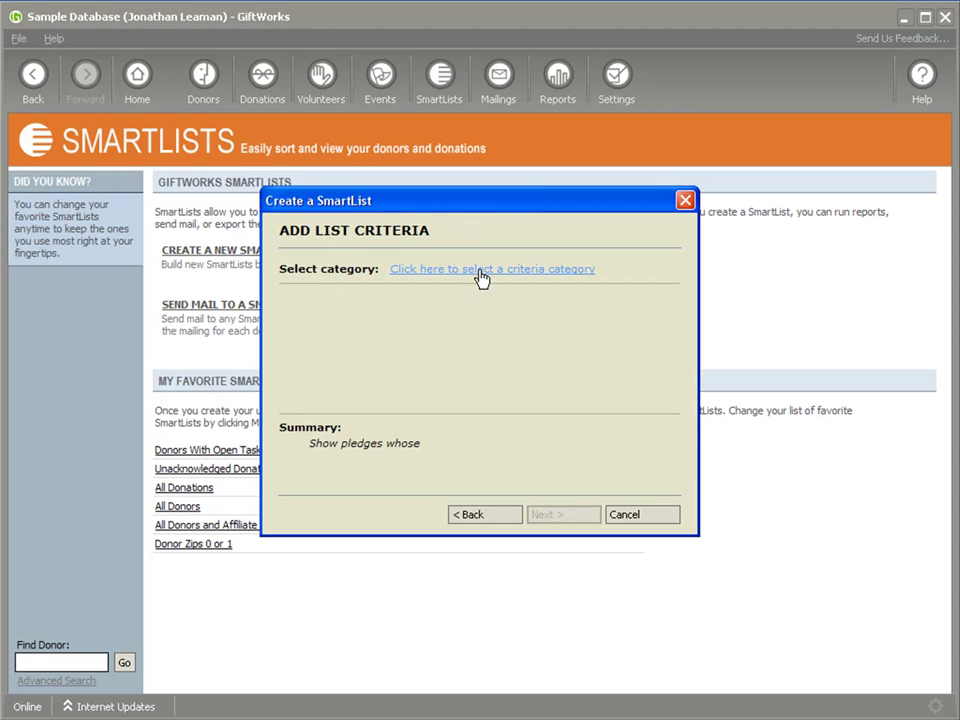
{"action": "left_click", "coordinate": [481, 276]}
{"action": "mouse_move", "coordinate": [485, 293]}
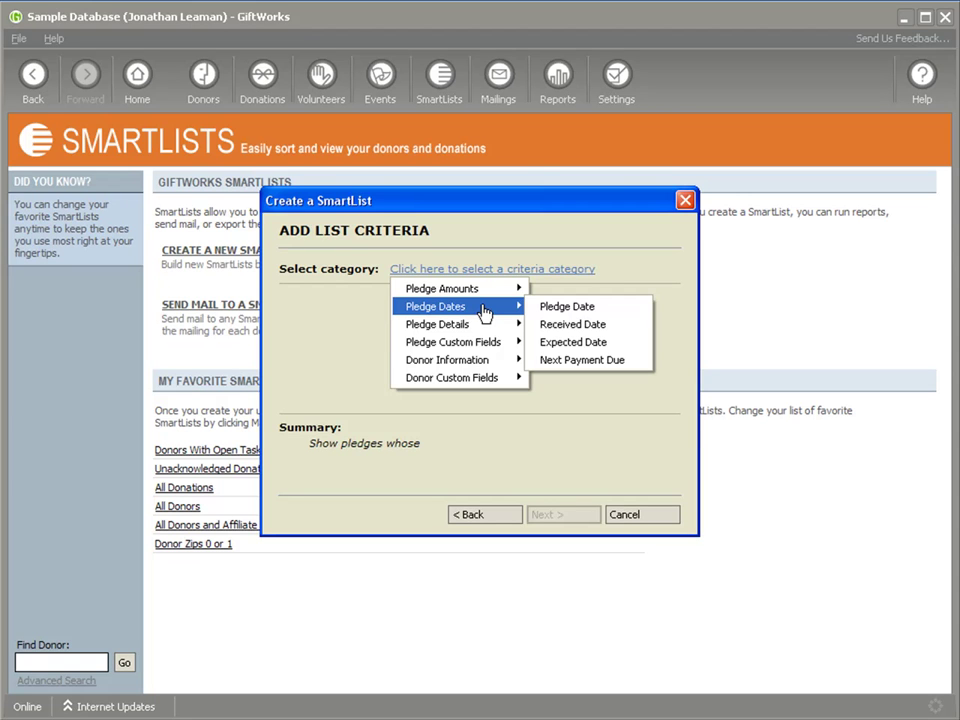
{"action": "mouse_move", "coordinate": [483, 363]}
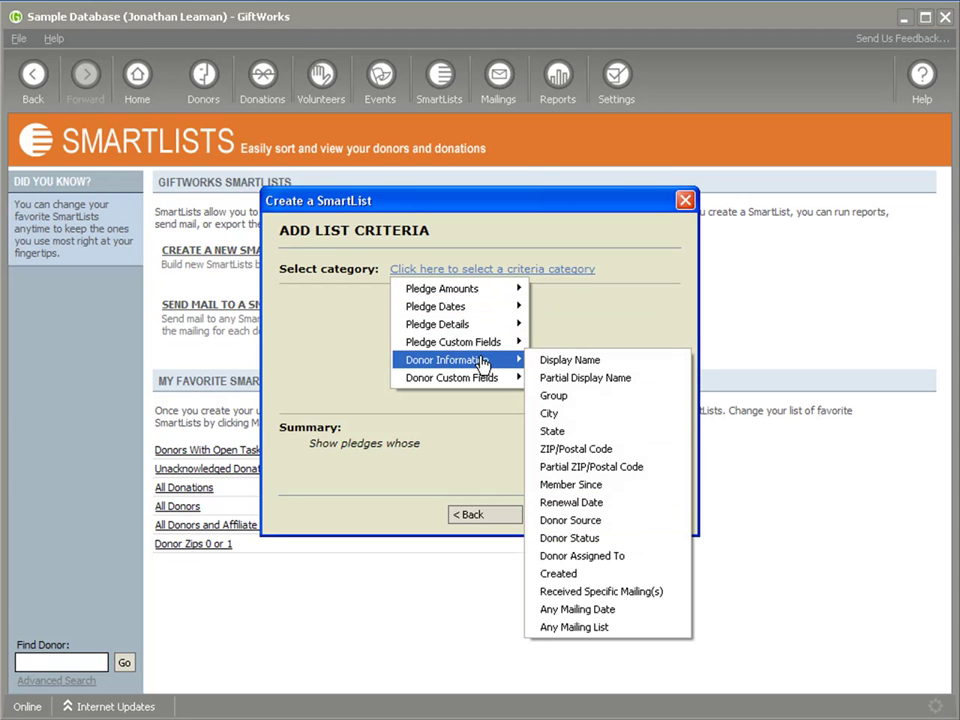
{"action": "left_click", "coordinate": [570, 326]}
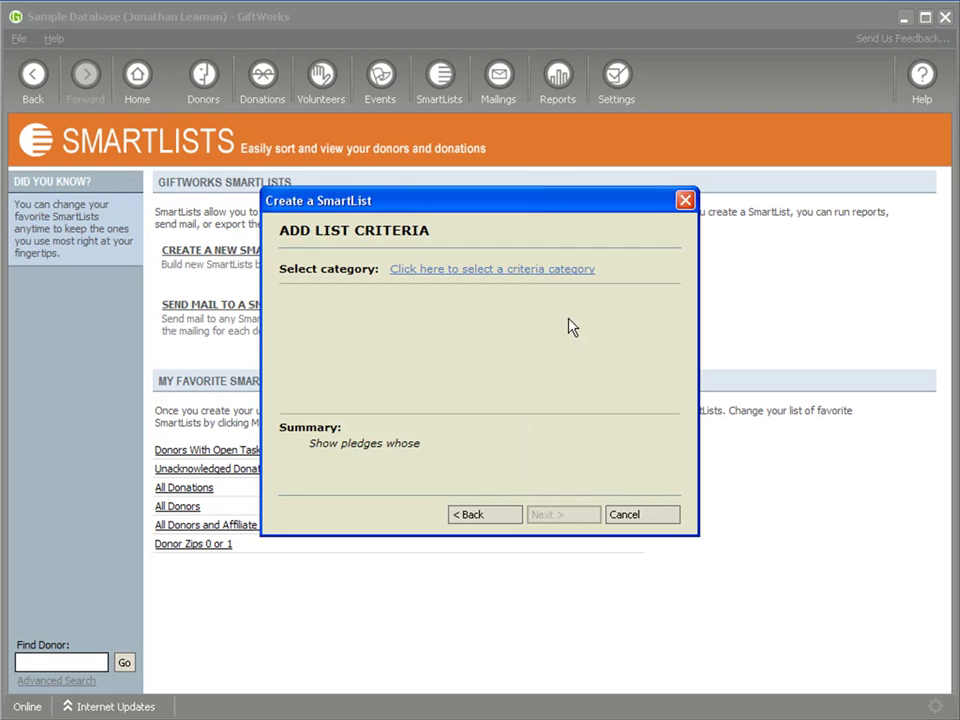
Abandon the pledges list and start a new SmartList based on 'Donor Zips 0 or 1'
{"action": "left_click", "coordinate": [637, 515]}
{"action": "left_click", "coordinate": [281, 257]}
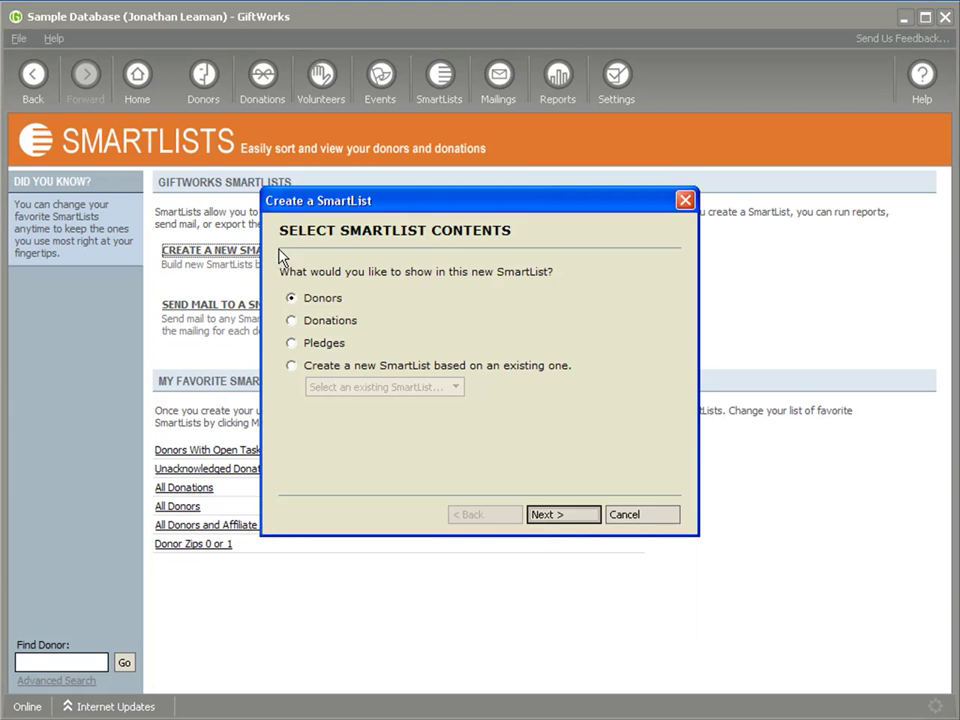
{"action": "left_click", "coordinate": [294, 367]}
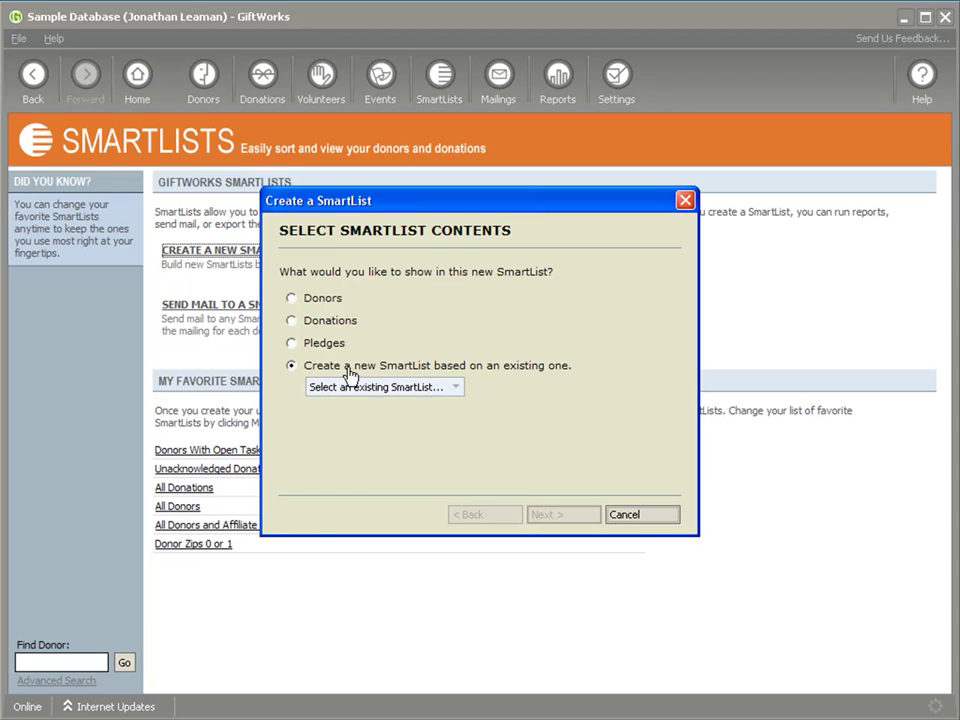
{"action": "left_click", "coordinate": [449, 388]}
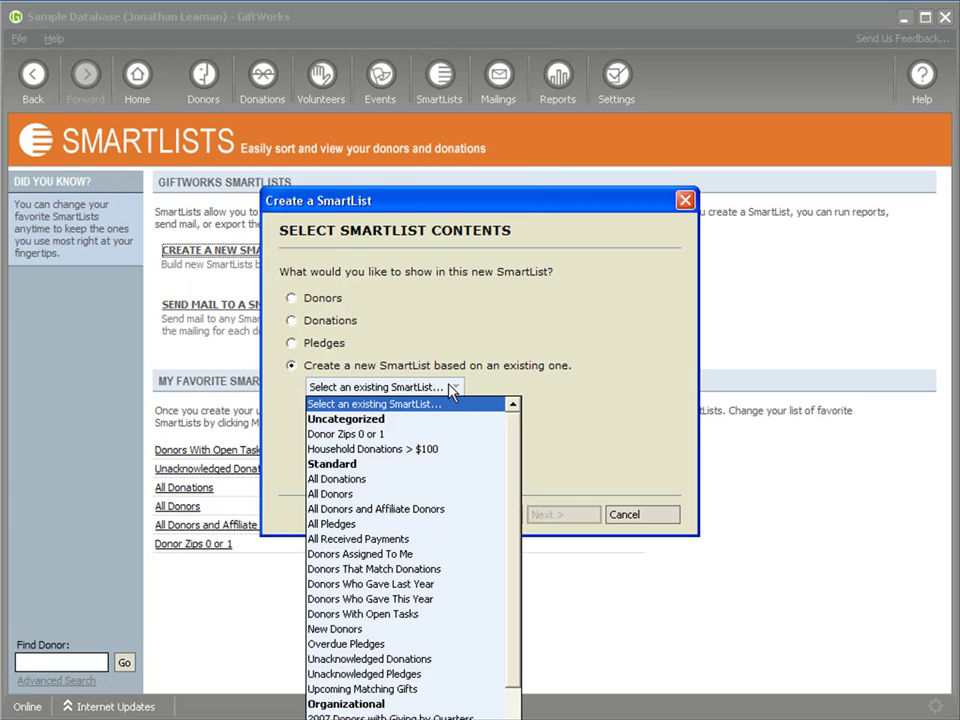
{"action": "left_click", "coordinate": [369, 435]}
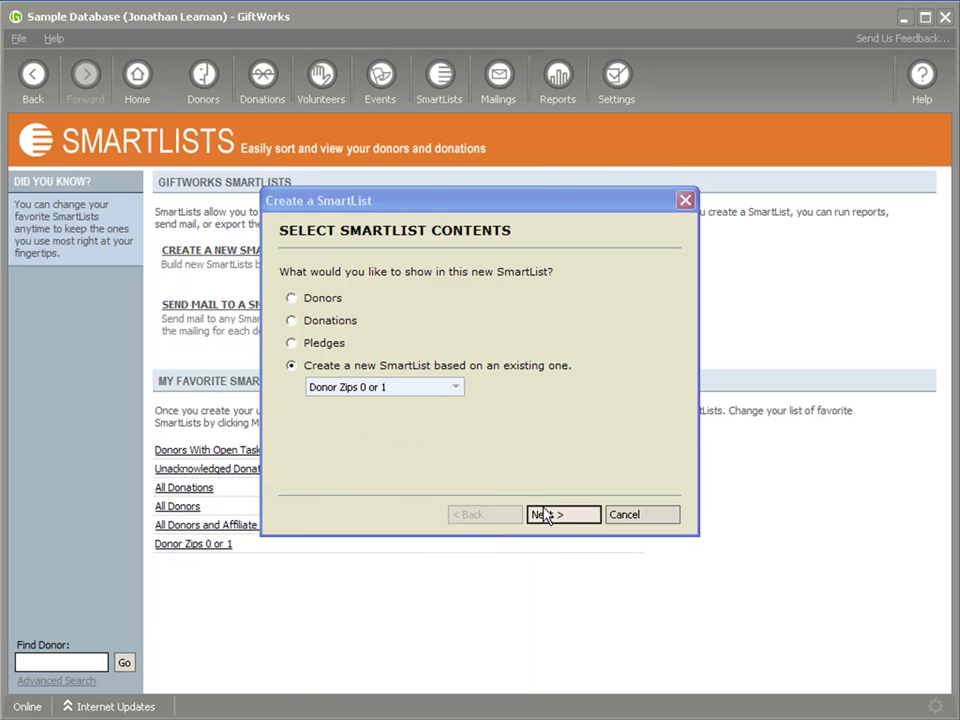
{"action": "left_click", "coordinate": [542, 514]}
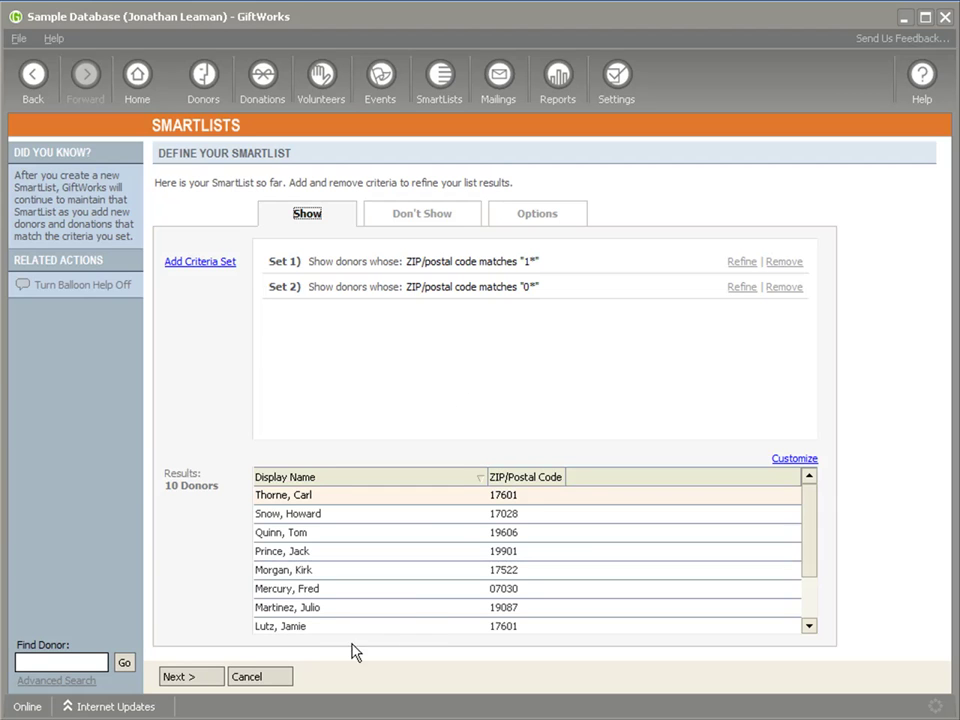
Cancel the copied SmartList without saving it
{"action": "left_click", "coordinate": [270, 676]}
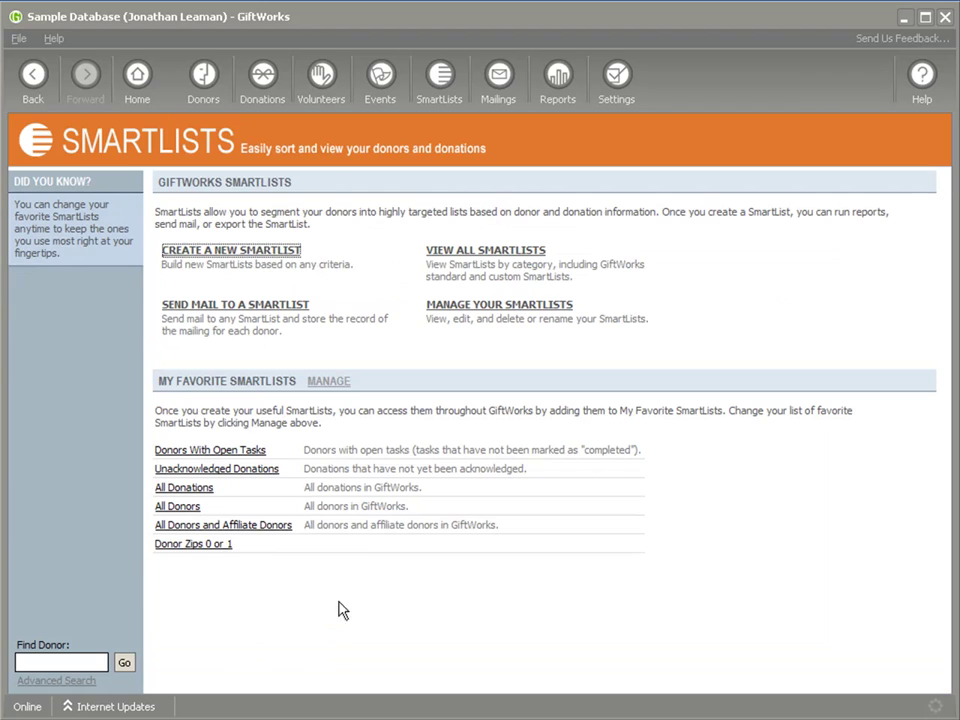